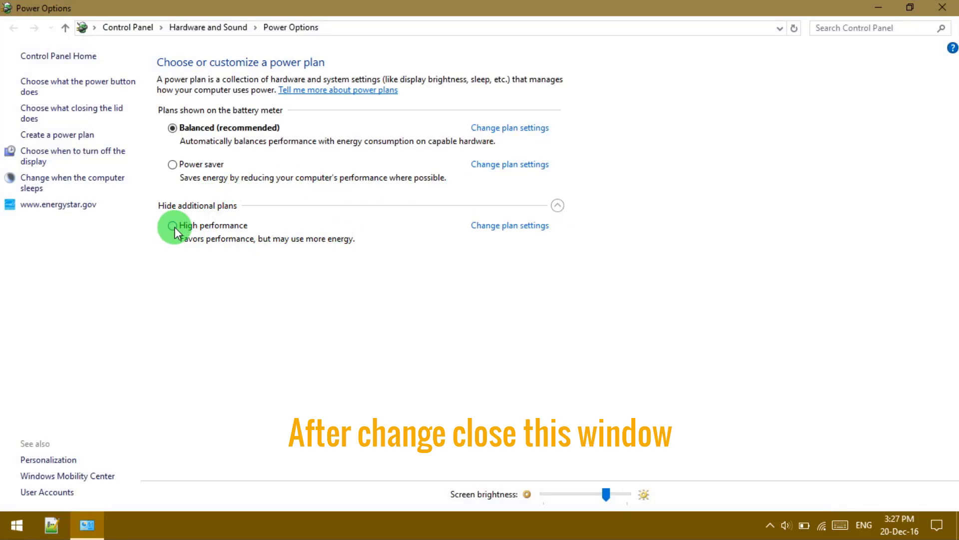
- Switch the power plan to High performance and close the power settings
click(172, 226)
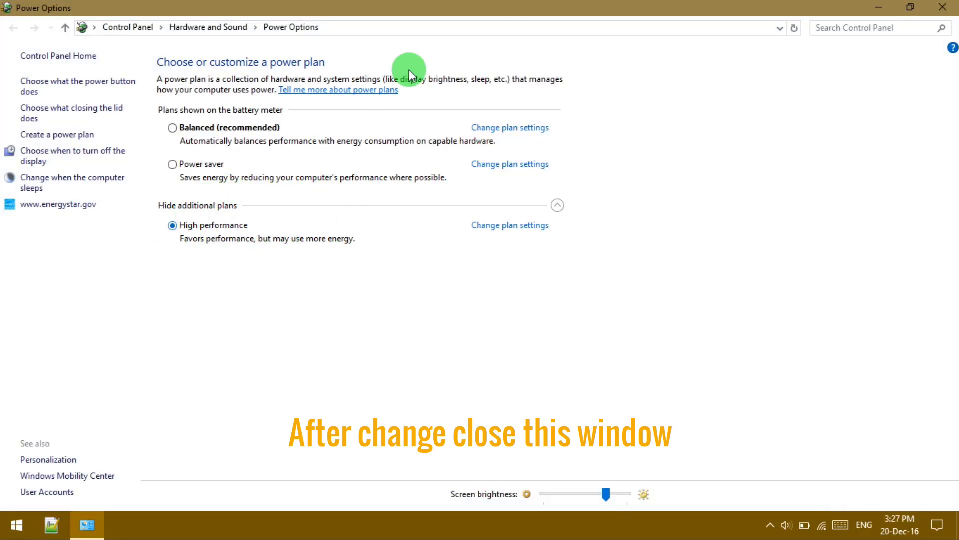
click(952, 8)
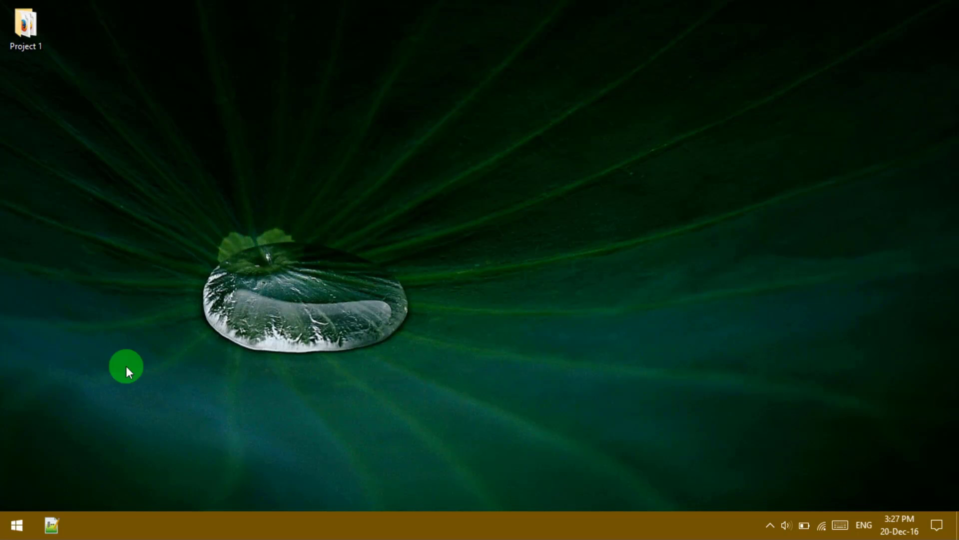
- Open the Performance Options from the computer's advanced system settings
right_click(5, 534)
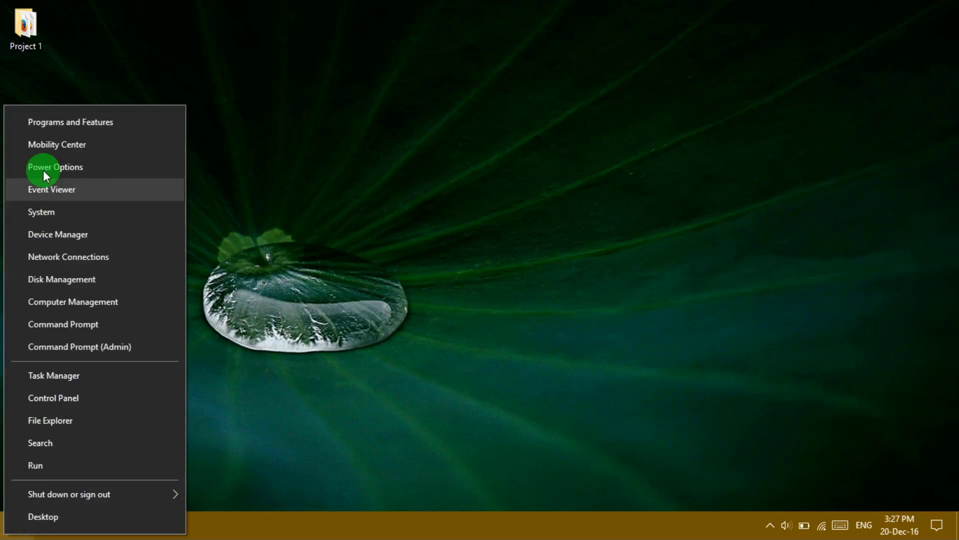
click(43, 214)
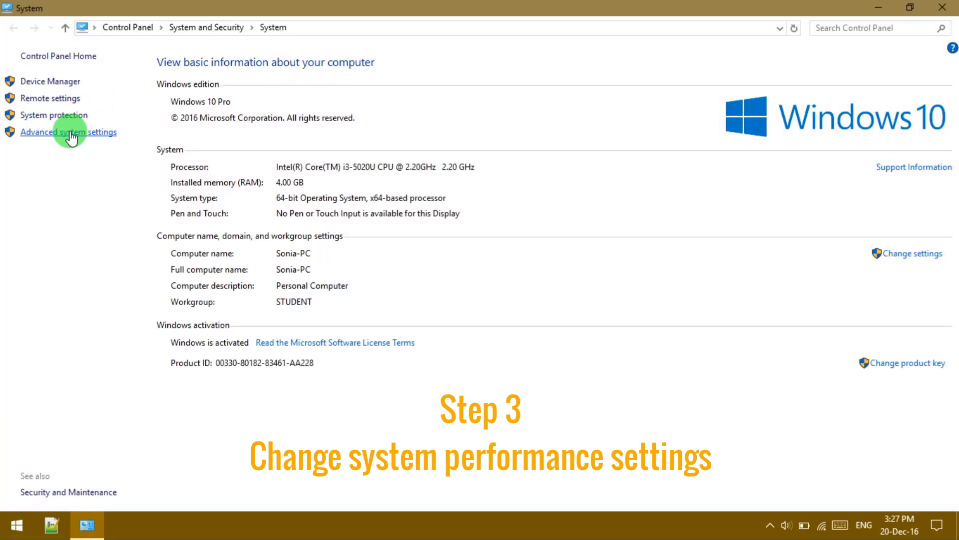
click(71, 133)
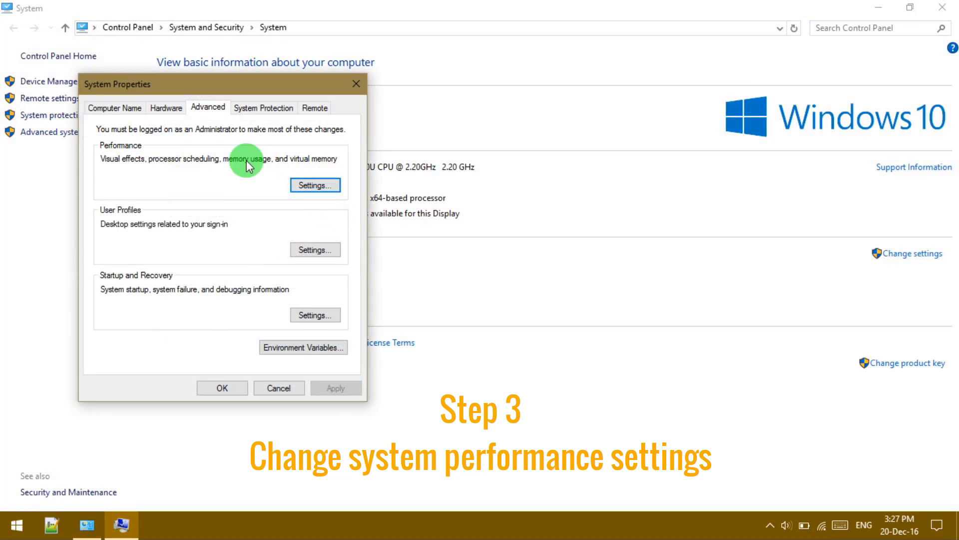
click(303, 185)
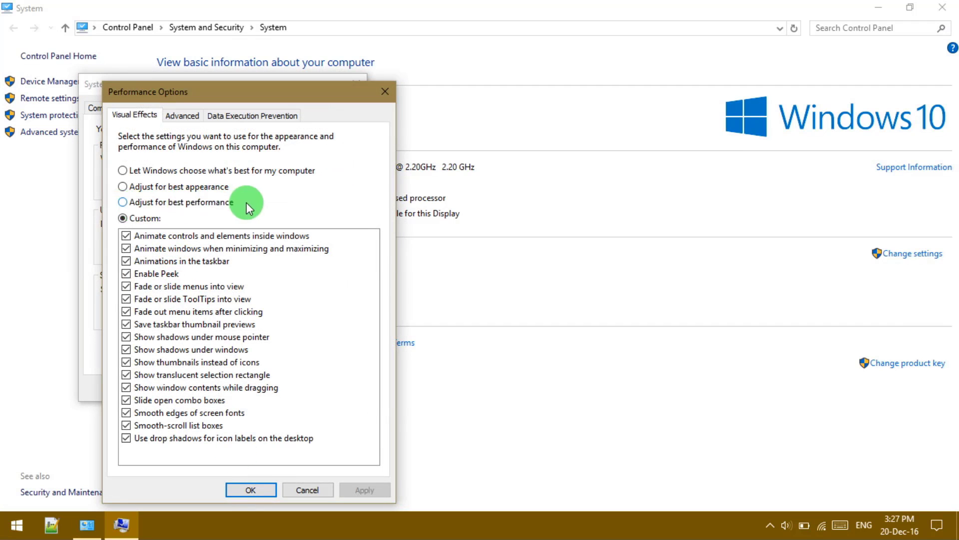
- Set visual effects for best performance, keeping only smooth screen fonts, thumbnails instead of icons and mouse pointer shadows, then apply and close the system windows
click(183, 207)
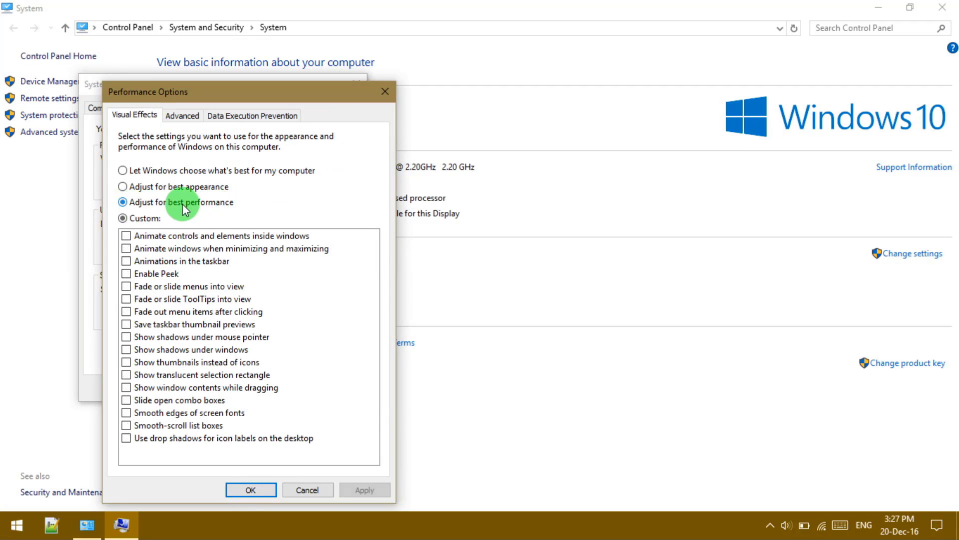
click(127, 414)
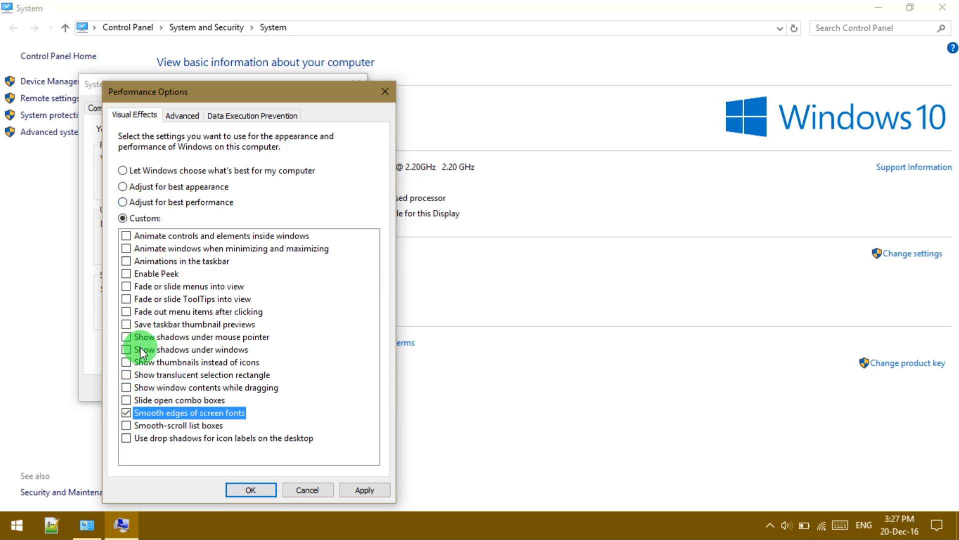
click(129, 364)
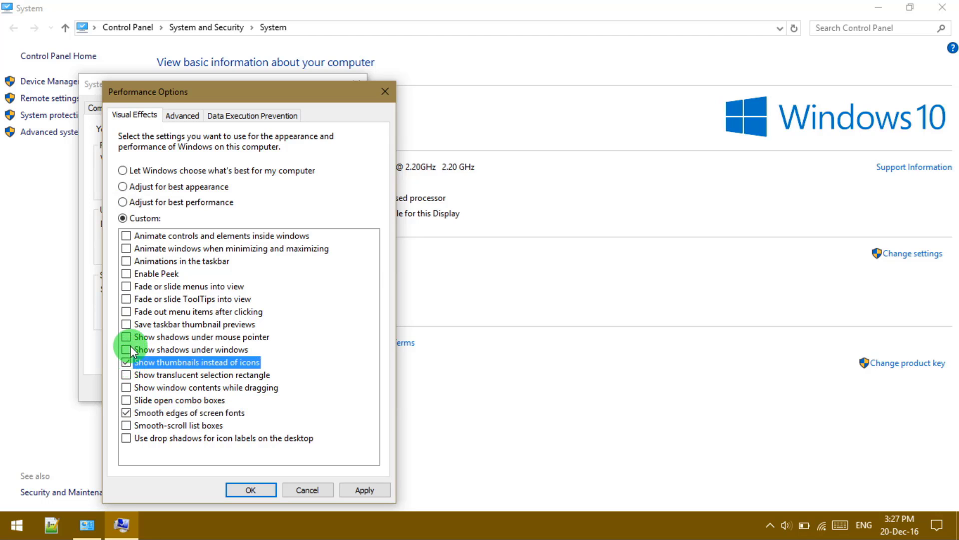
click(126, 337)
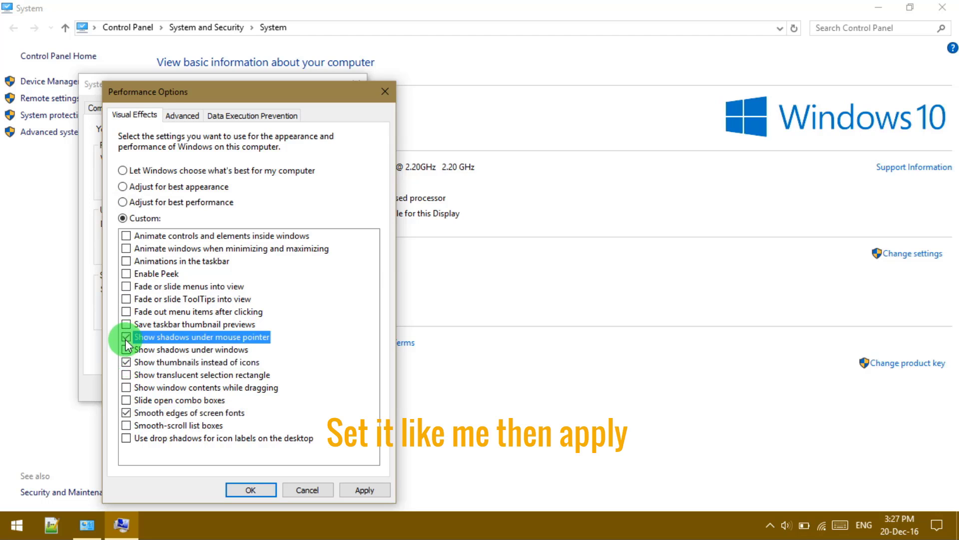
click(358, 488)
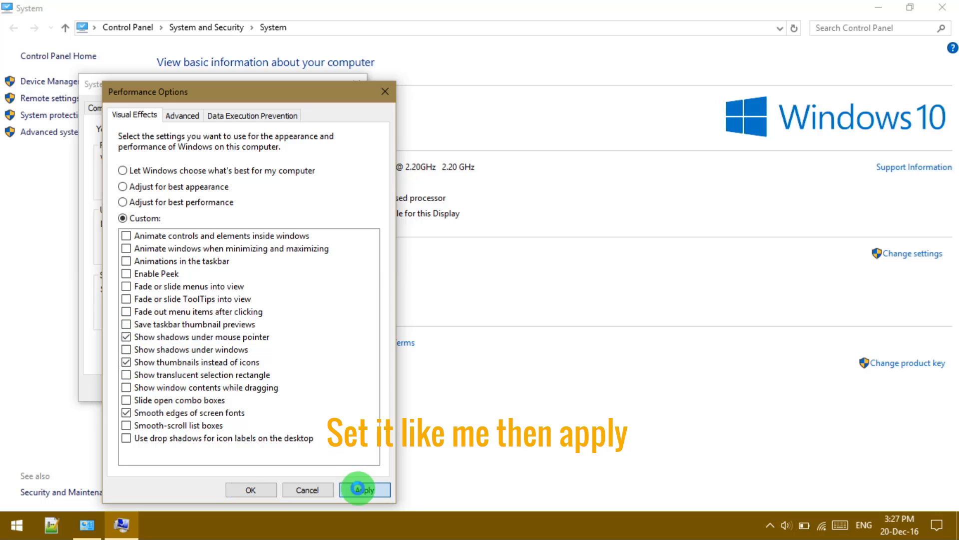
click(258, 490)
click(220, 387)
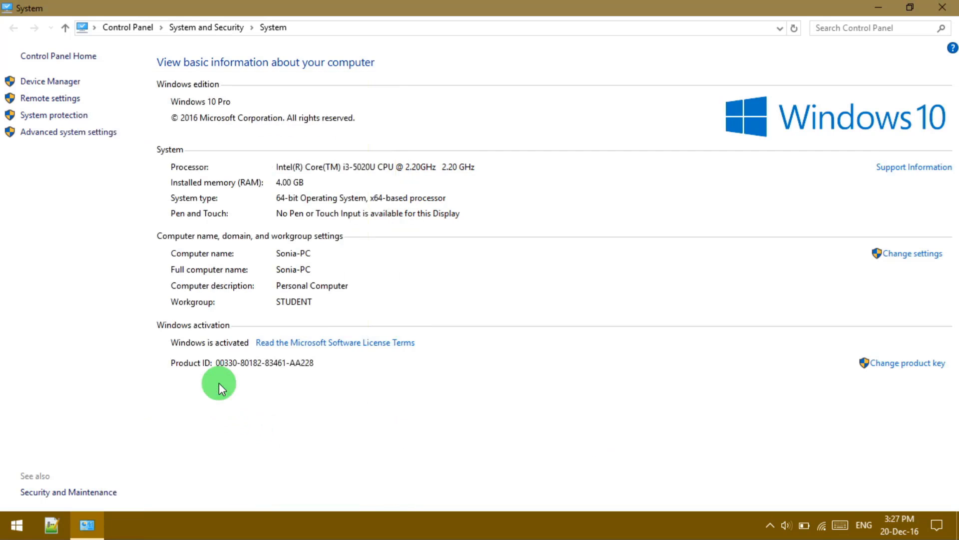
click(942, 7)
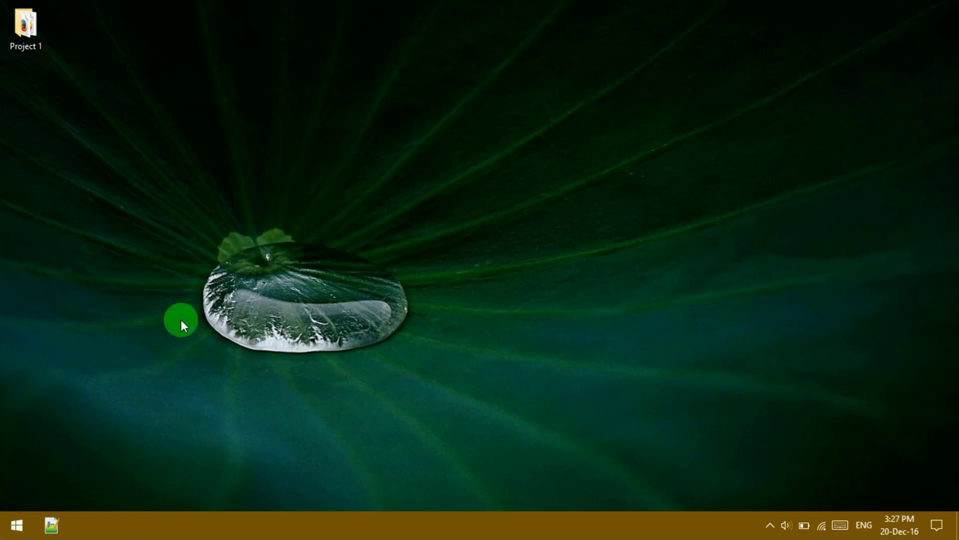
- Open the properties of the Windows_10 (C:) drive in This PC and start Disk Cleanup
click(8, 529)
click(609, 361)
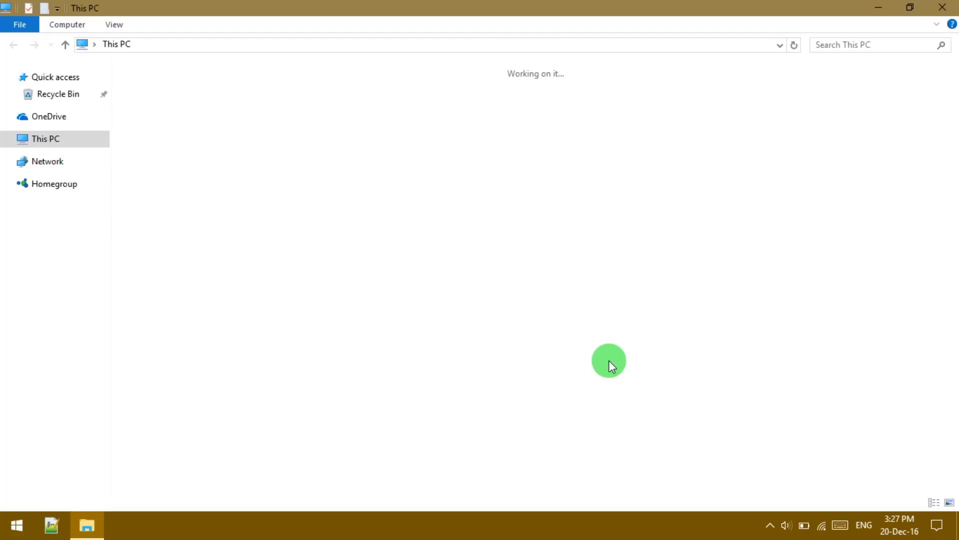
click(244, 211)
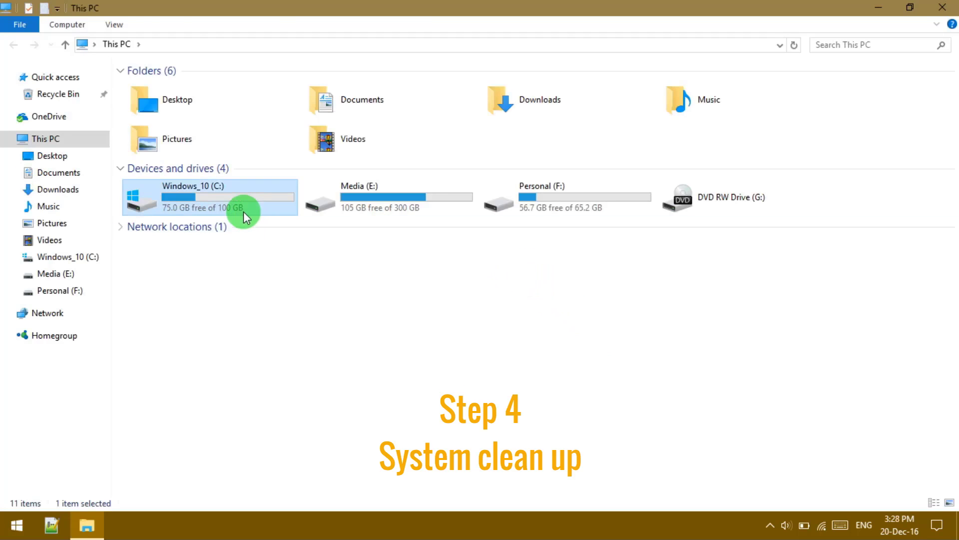
right_click(243, 212)
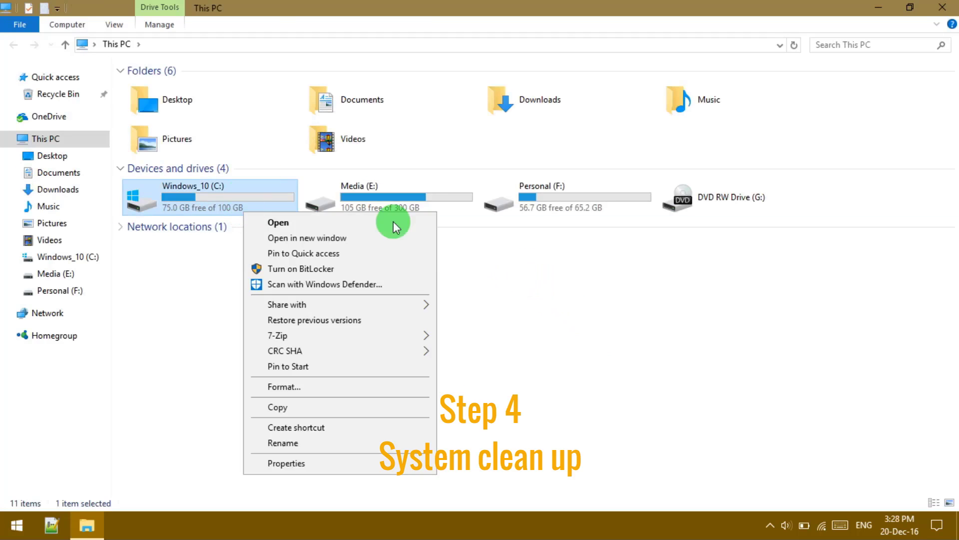
click(299, 461)
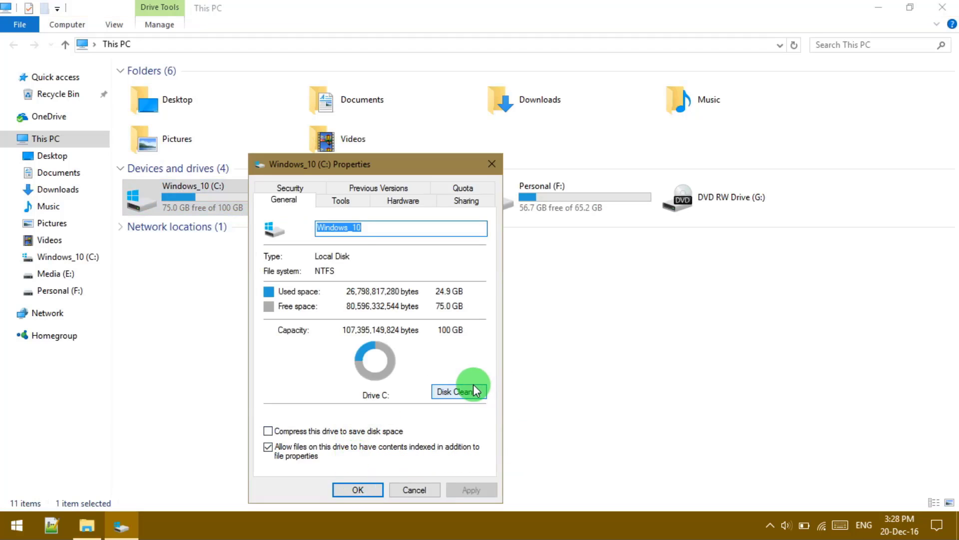
click(472, 388)
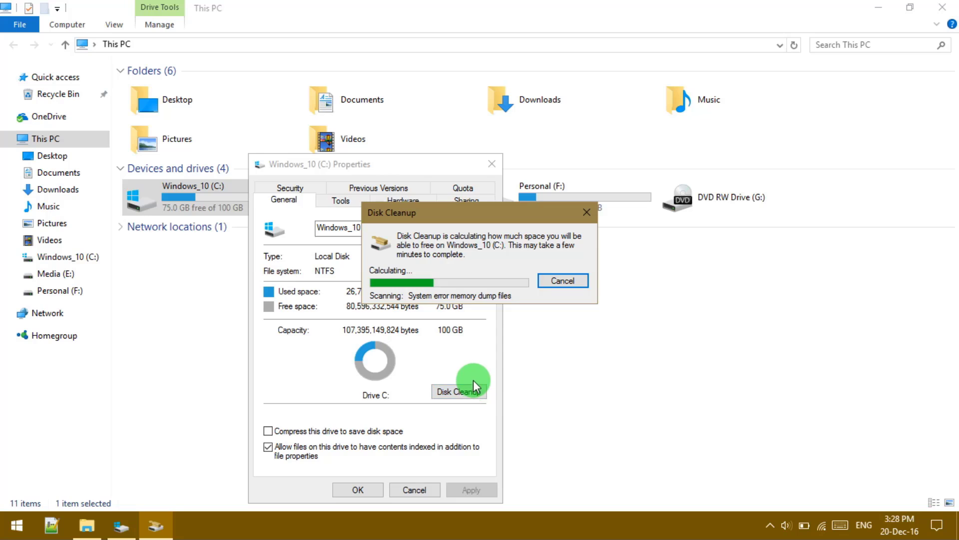
drag(490, 204, 549, 167)
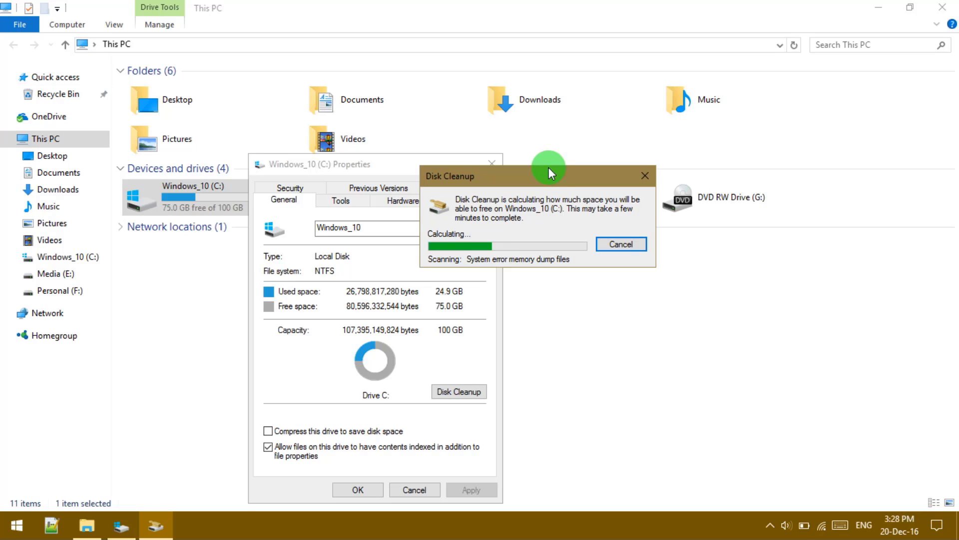
drag(549, 166, 488, 158)
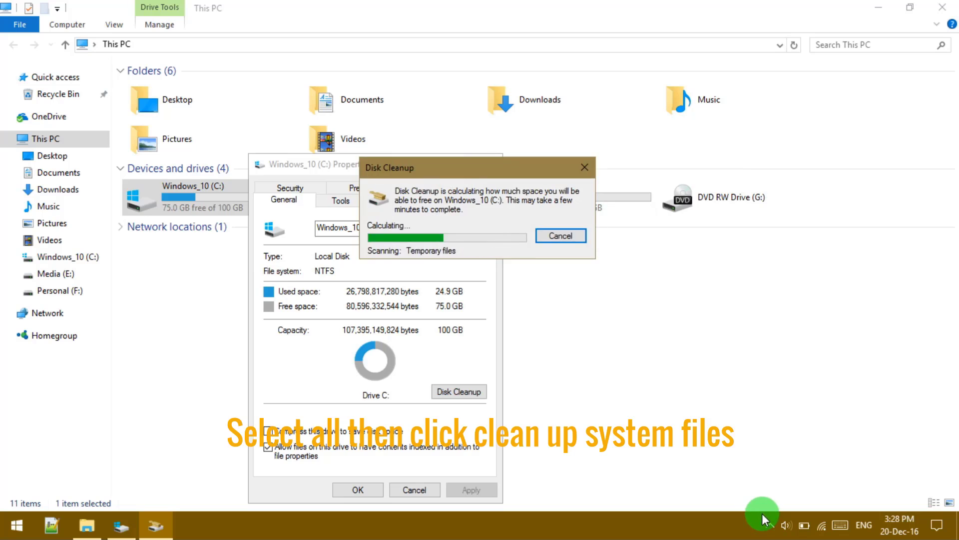
- Review the files to delete on the C: drive and extend the cleanup to system files
scroll(355, 240, down, 1)
scroll(175, 255, up, 1)
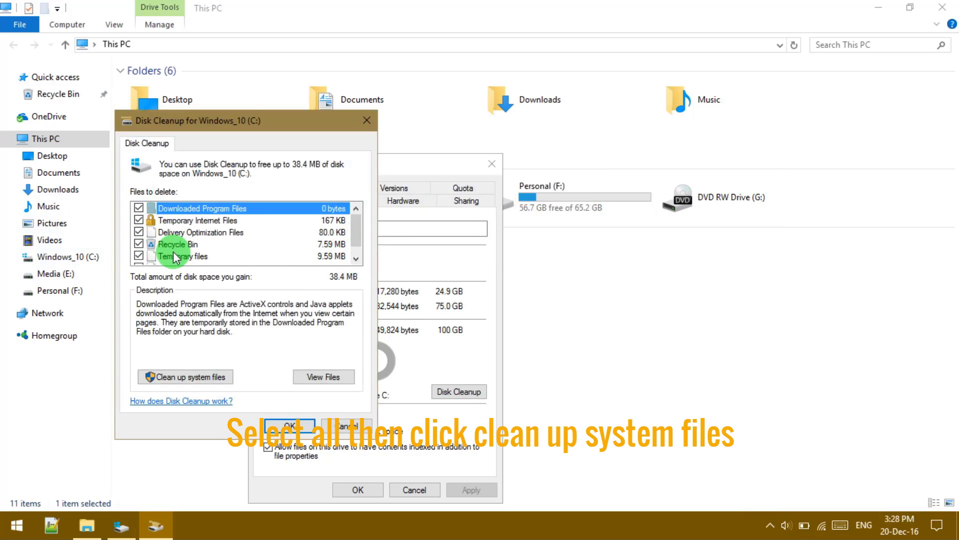
click(184, 376)
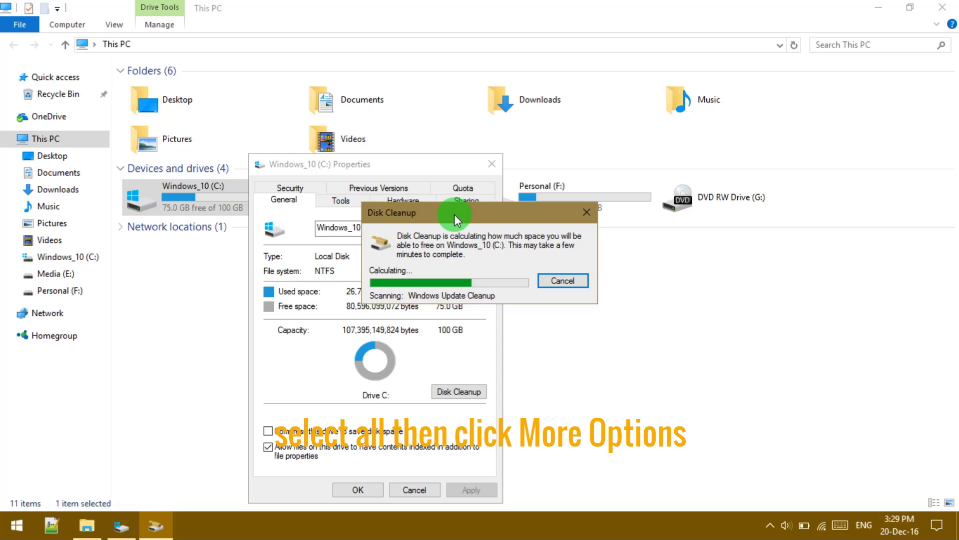
- Delete the older restore points through the cleanup's additional options and return to the list of files to delete
scroll(198, 125, down, 2)
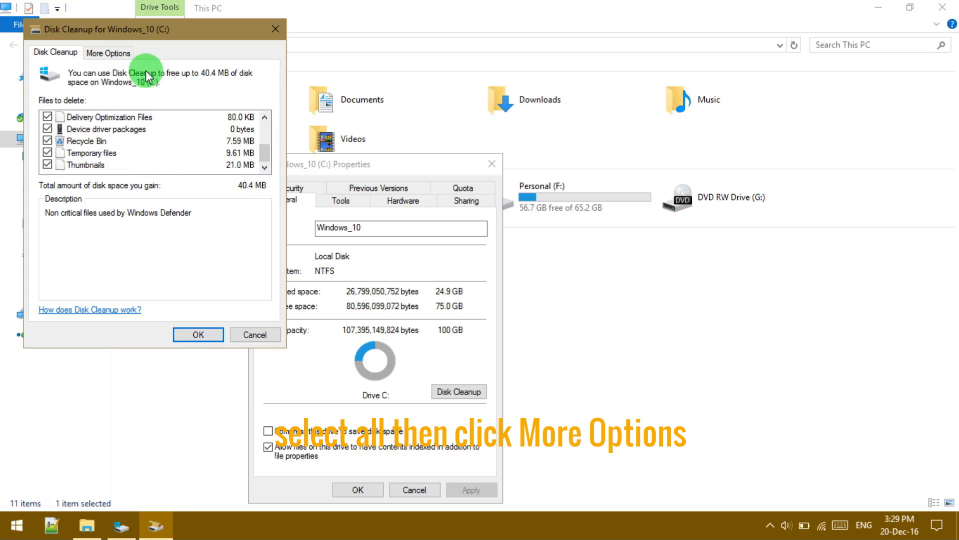
click(108, 53)
click(229, 250)
click(453, 279)
click(55, 52)
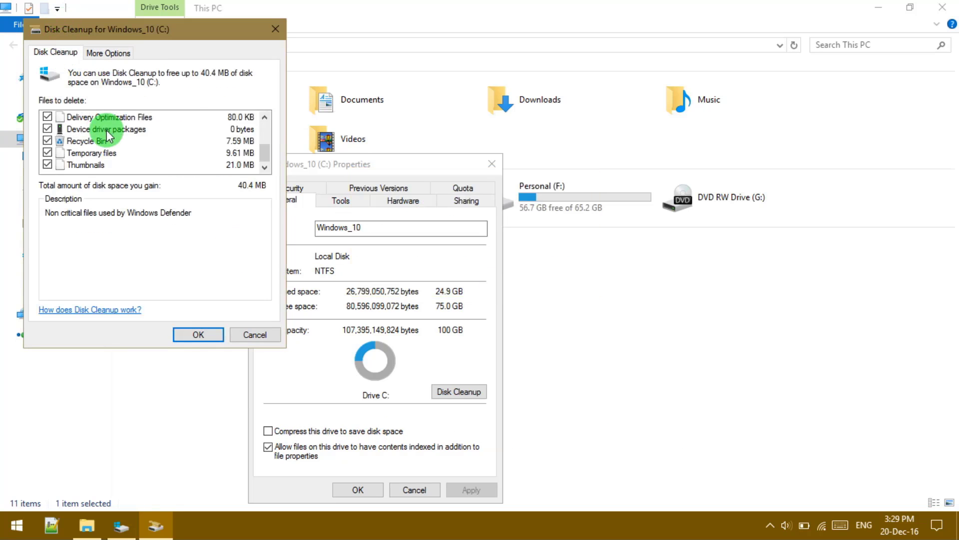
- Run the cleanup of all selected files on the C: drive and confirm their permanent deletion
scroll(106, 130, up, 3)
click(195, 333)
click(508, 265)
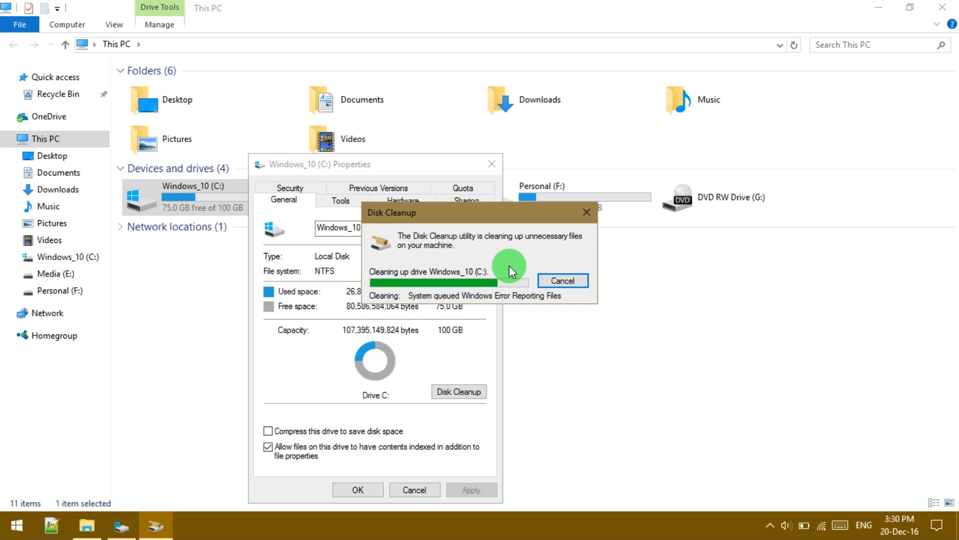
- Scan the Windows_10 (C:) drive for file system errors and close the scan report
click(335, 201)
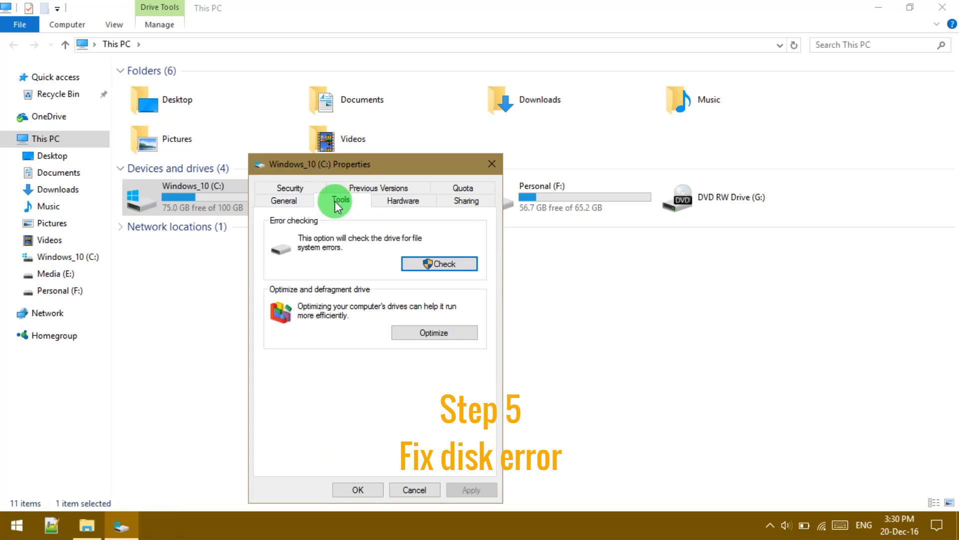
click(456, 264)
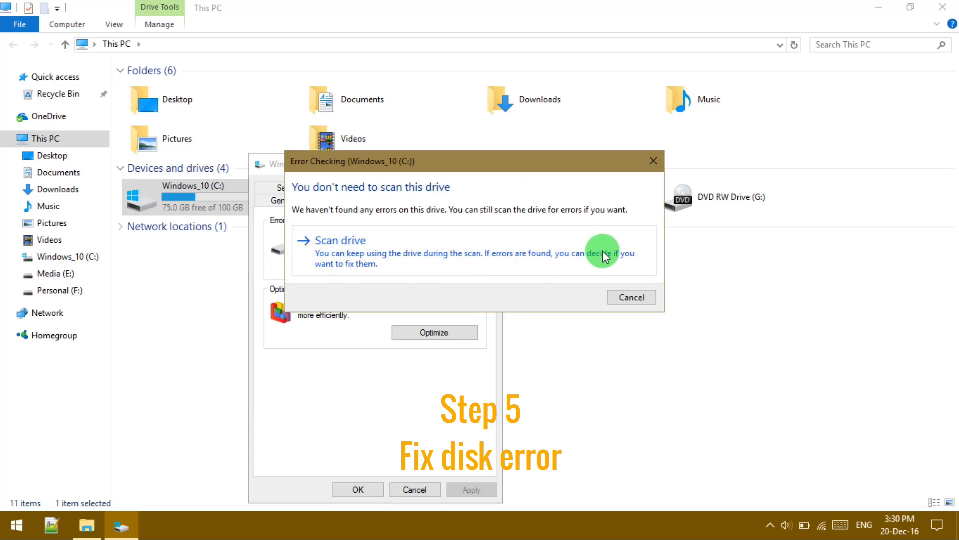
click(466, 253)
drag(395, 163, 609, 139)
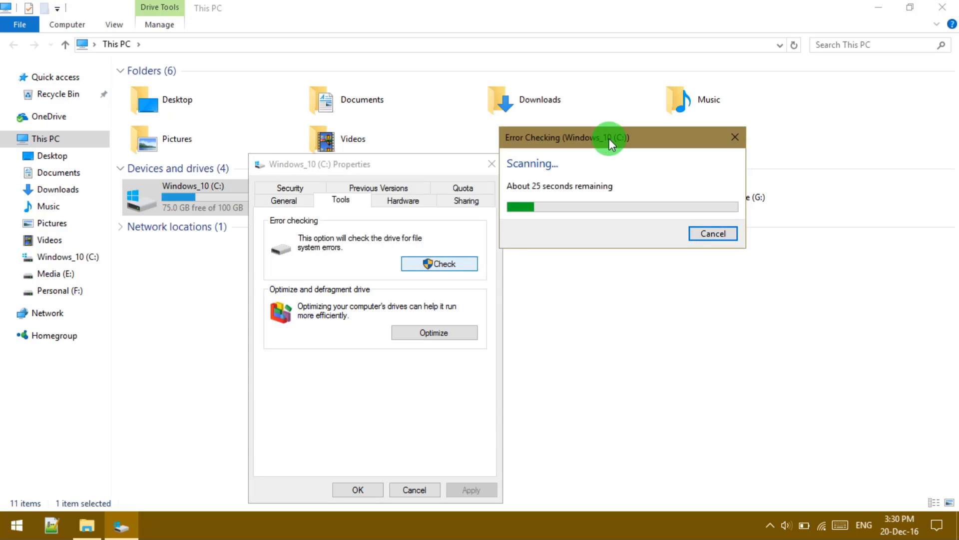
drag(610, 138, 556, 175)
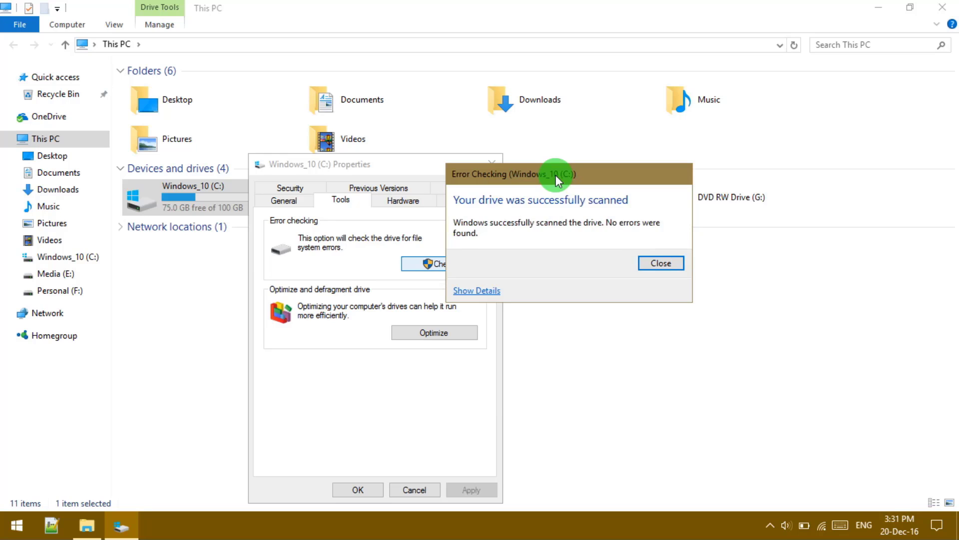
click(667, 265)
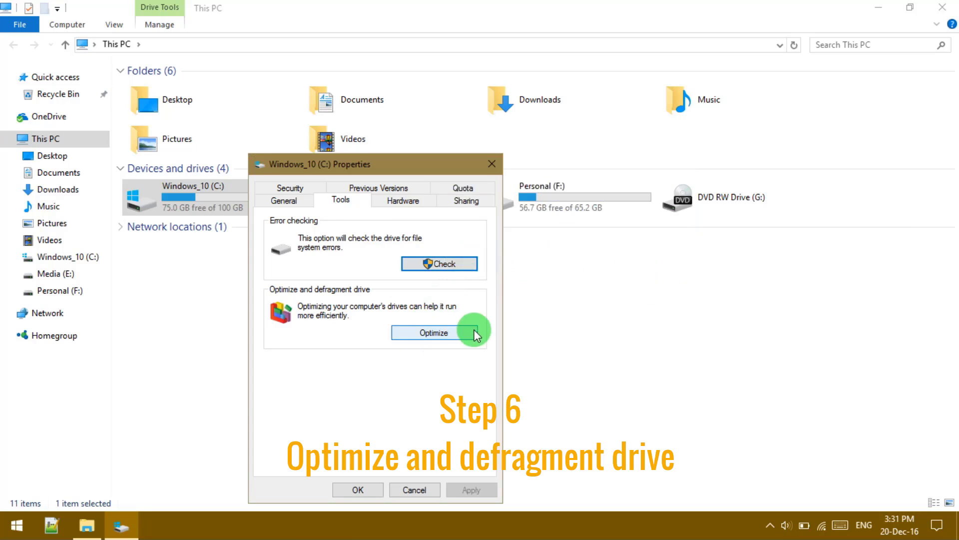
- Open Optimize Drives, analyze all listed drives and start optimizing all of them
click(449, 332)
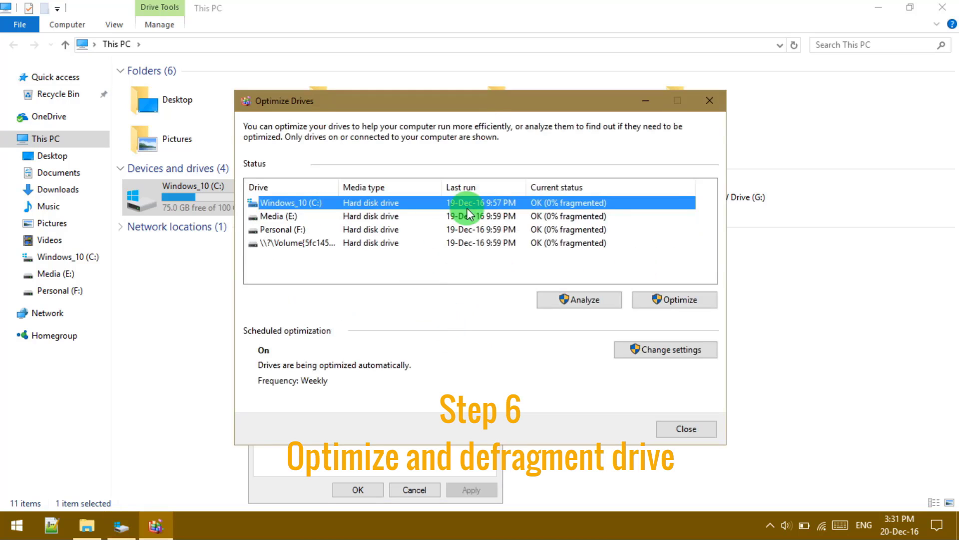
drag(456, 262, 632, 132)
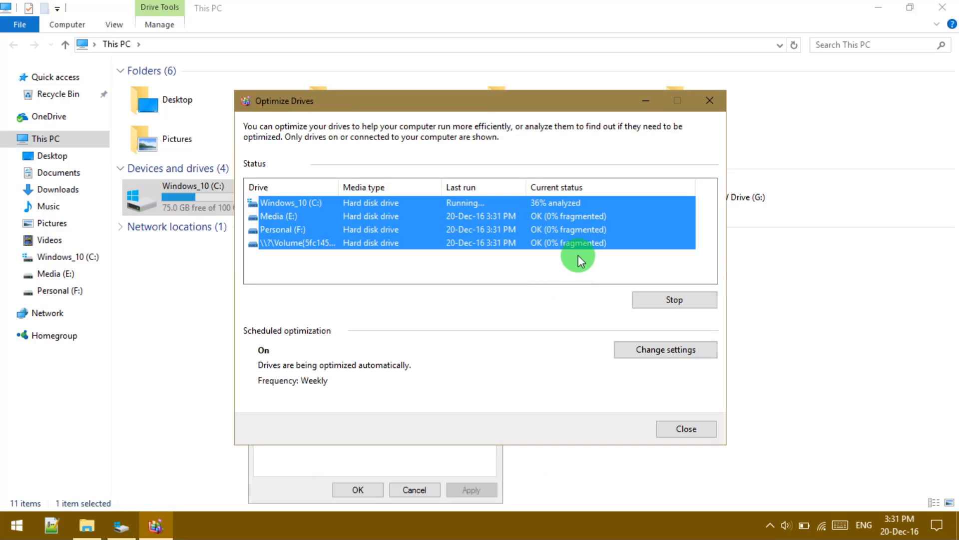
click(580, 203)
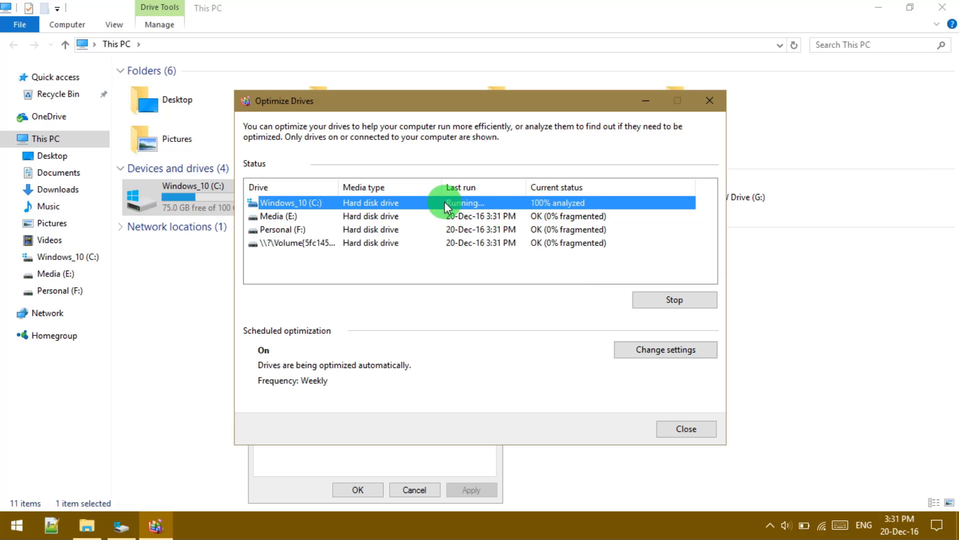
key(ctrl+a)
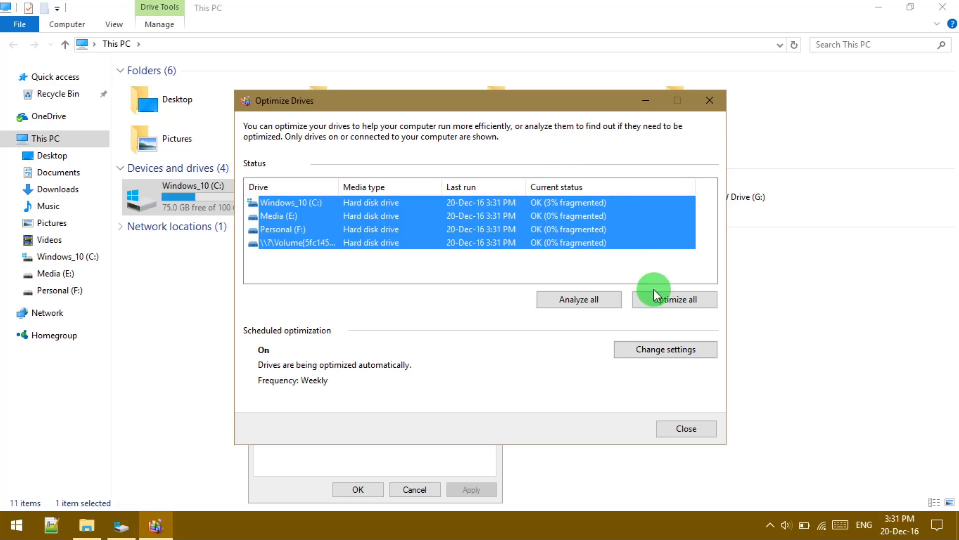
click(664, 304)
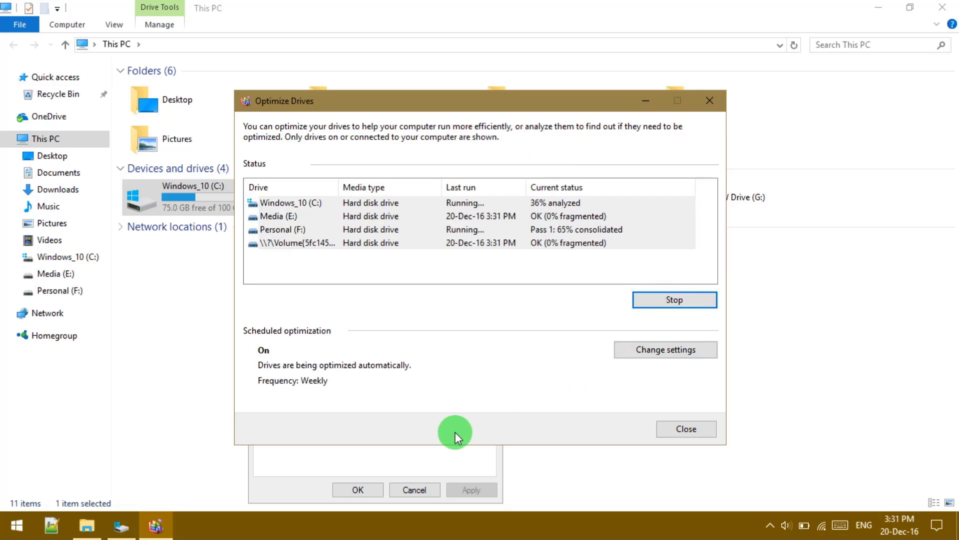
- Close the C: drive properties and the This PC window, and minimize Optimize Drives while the optimization runs
click(430, 460)
click(366, 487)
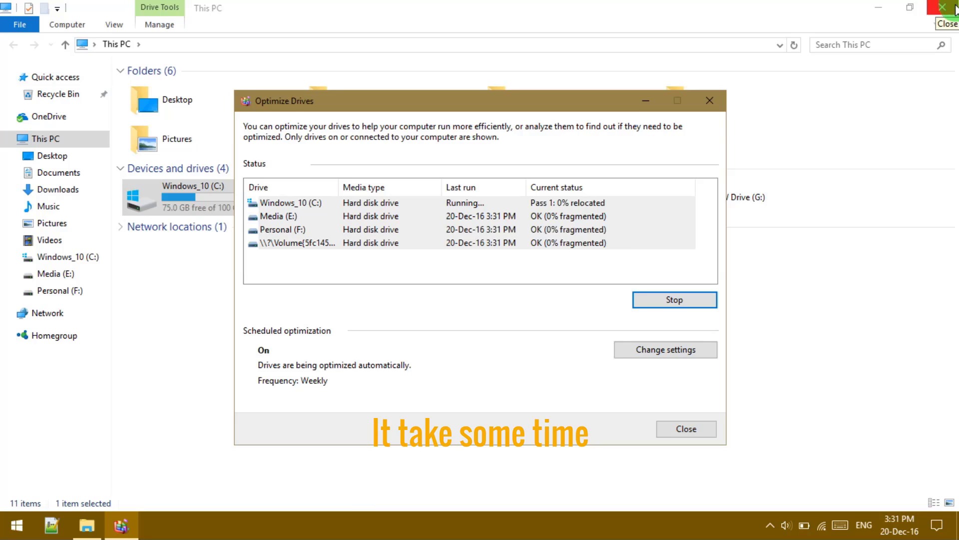
click(956, 8)
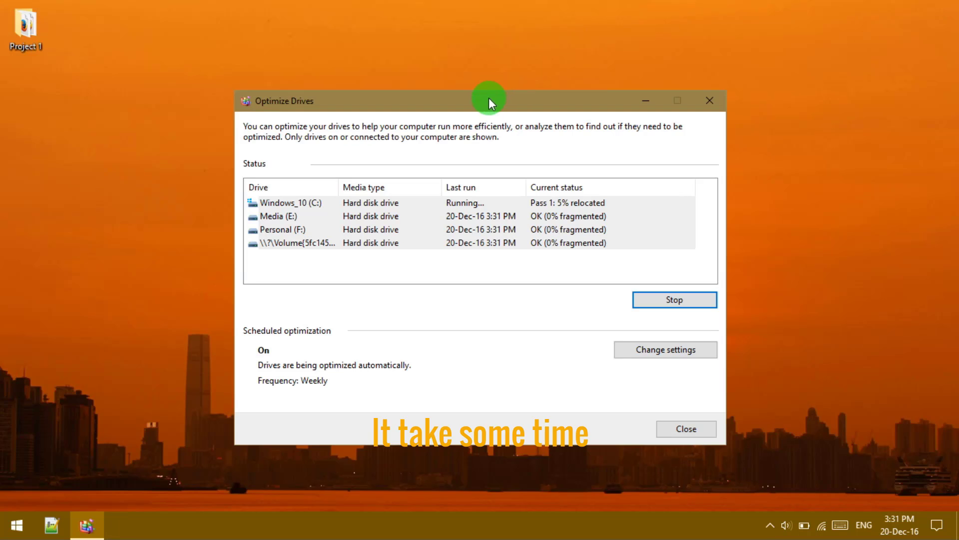
drag(488, 98, 540, 56)
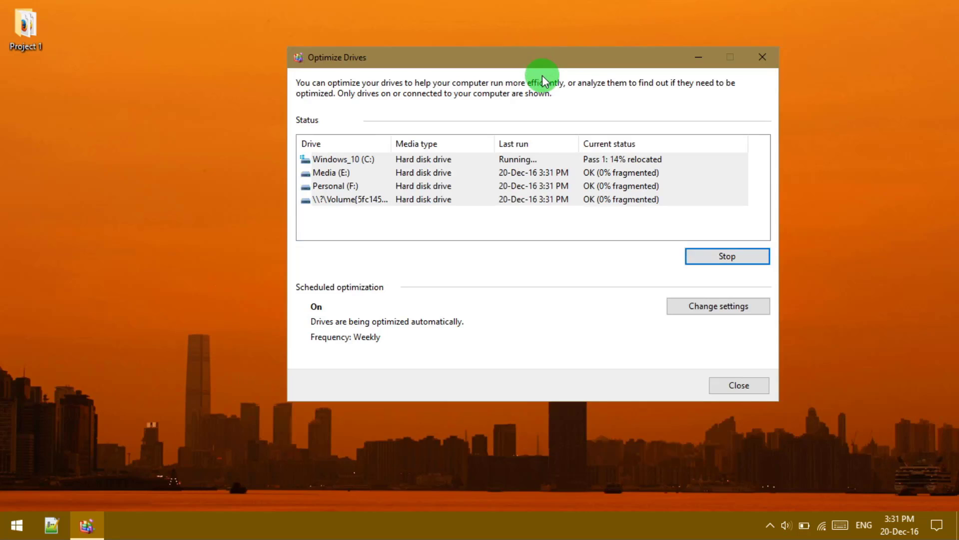
click(700, 56)
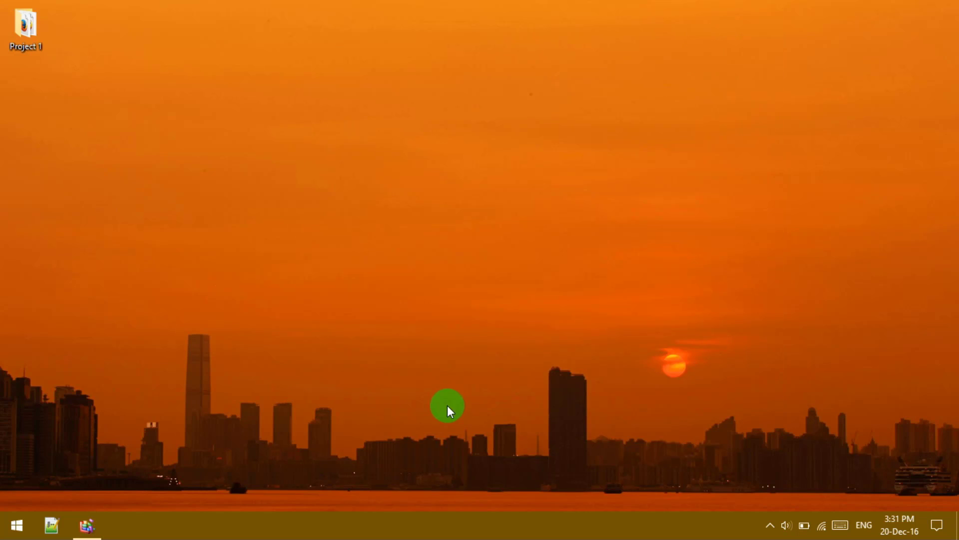
- Open Task Manager's list of startup apps and disable the Realtek Bluetooth BTServer entry
right_click(574, 529)
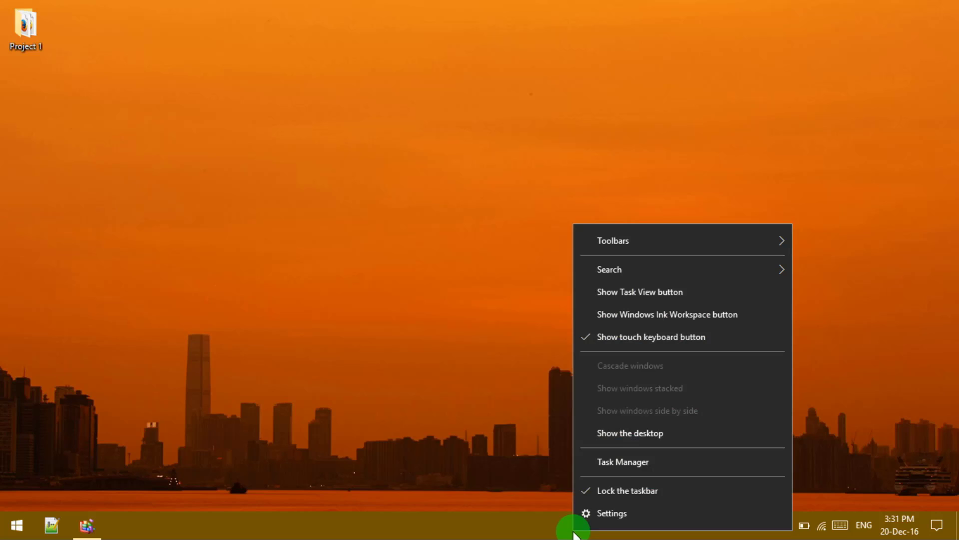
click(634, 462)
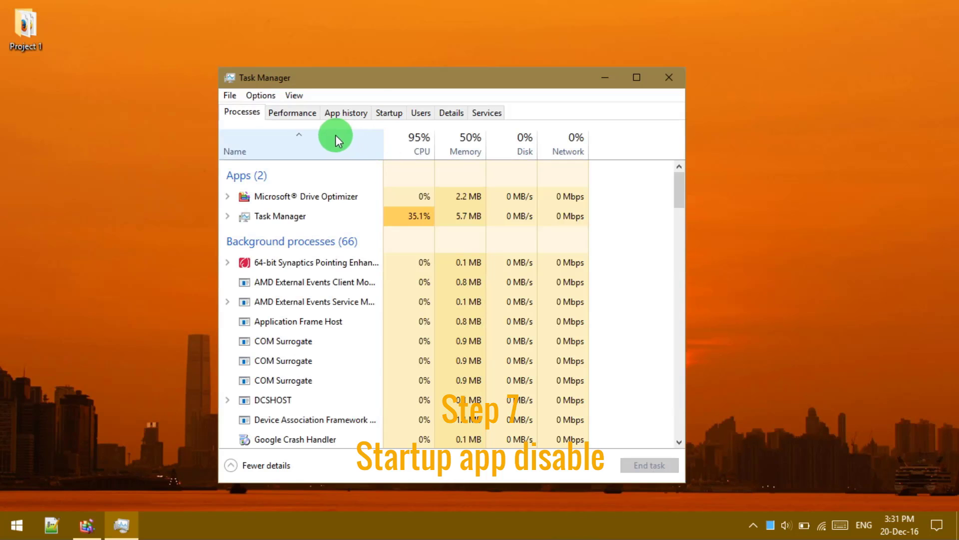
click(385, 112)
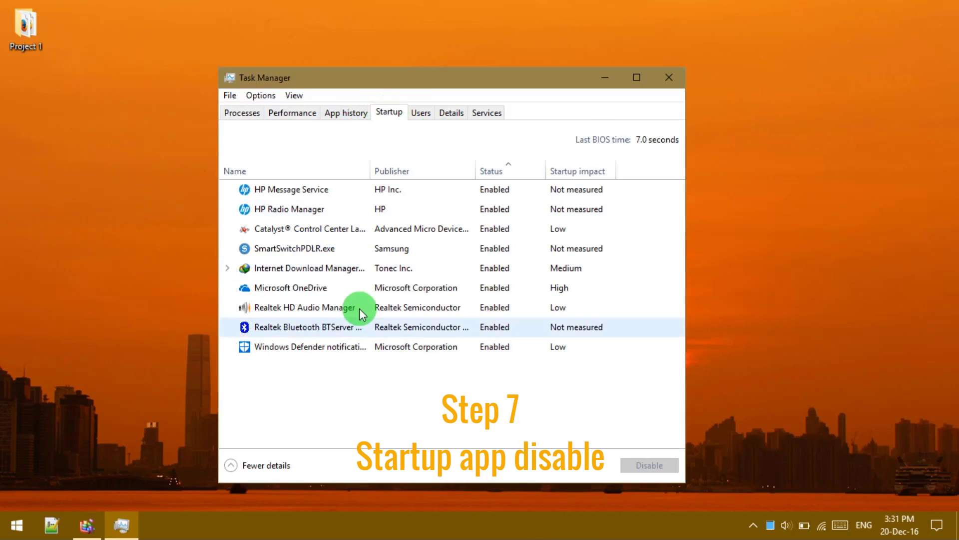
click(484, 332)
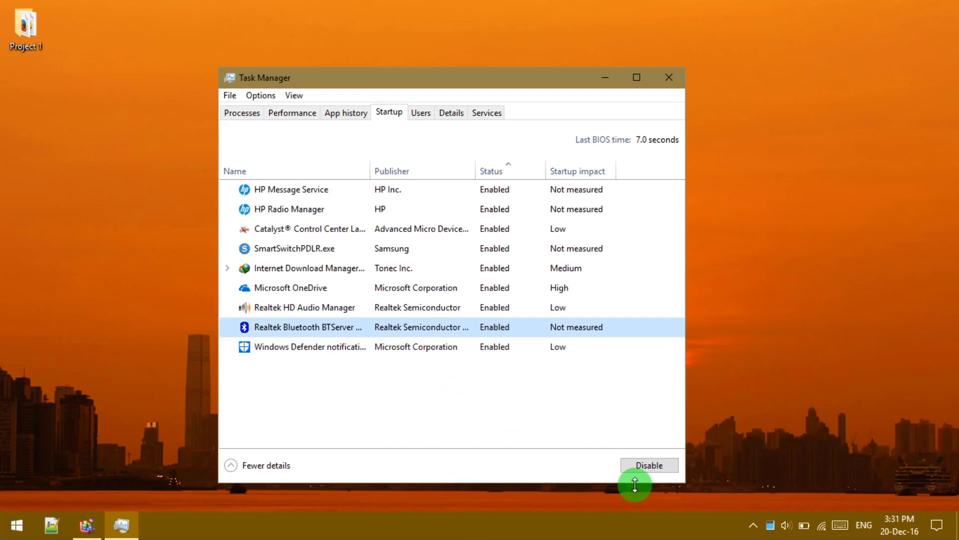
click(646, 469)
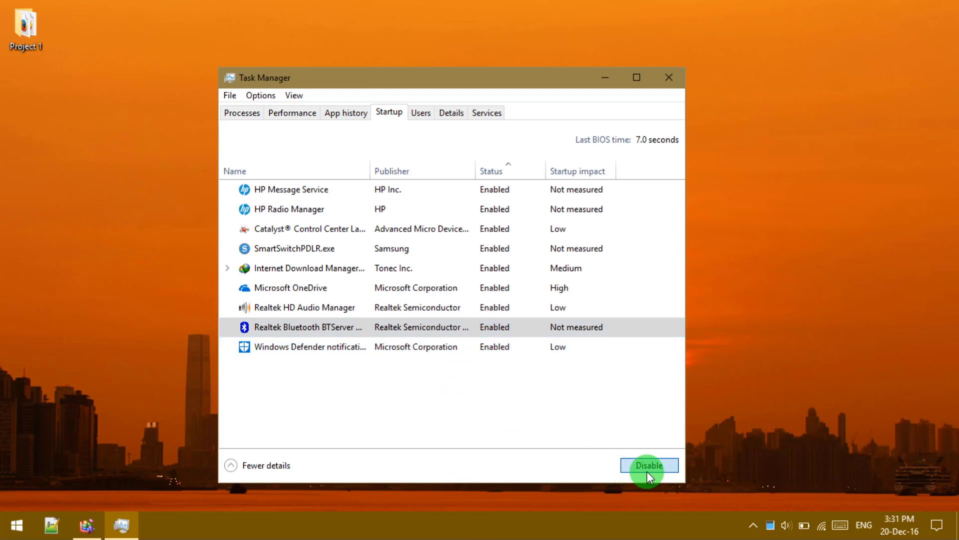
- Disable SmartSwitchPDLR.exe, HP Radio Manager and HP Message Service at startup, and close Task Manager
click(476, 272)
click(477, 247)
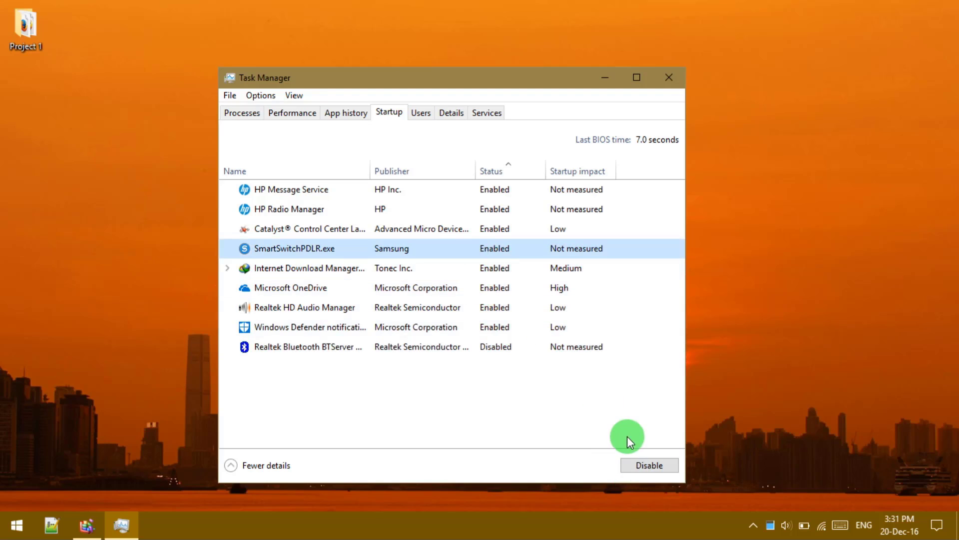
click(650, 465)
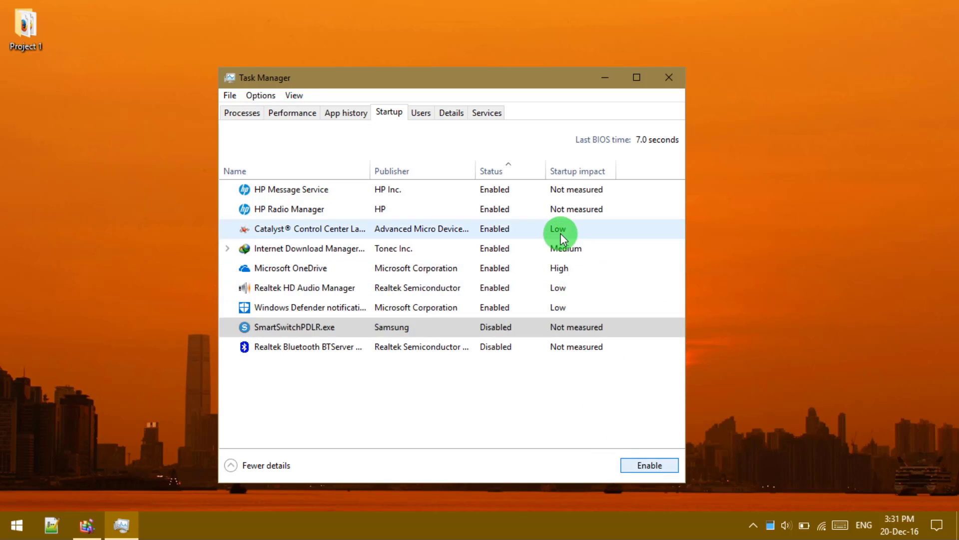
click(487, 204)
click(487, 207)
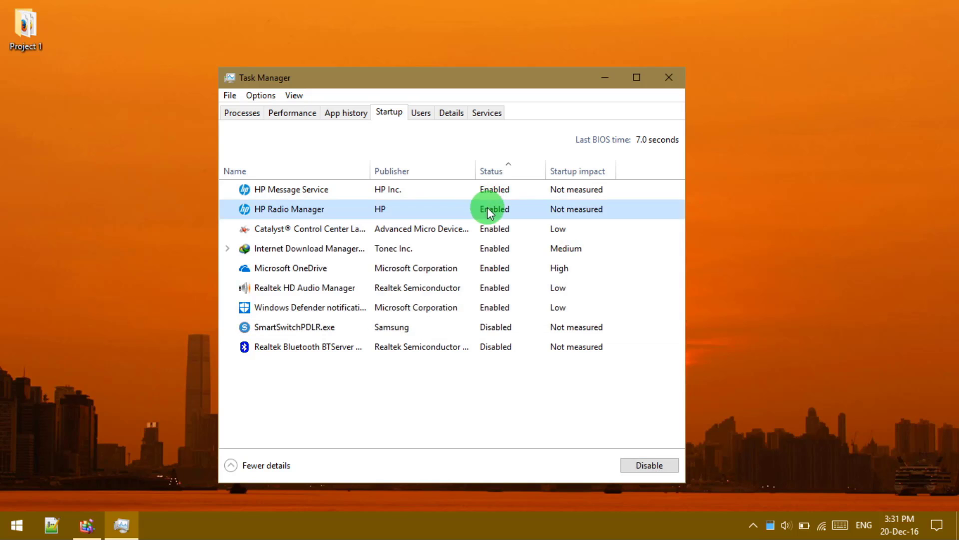
click(644, 465)
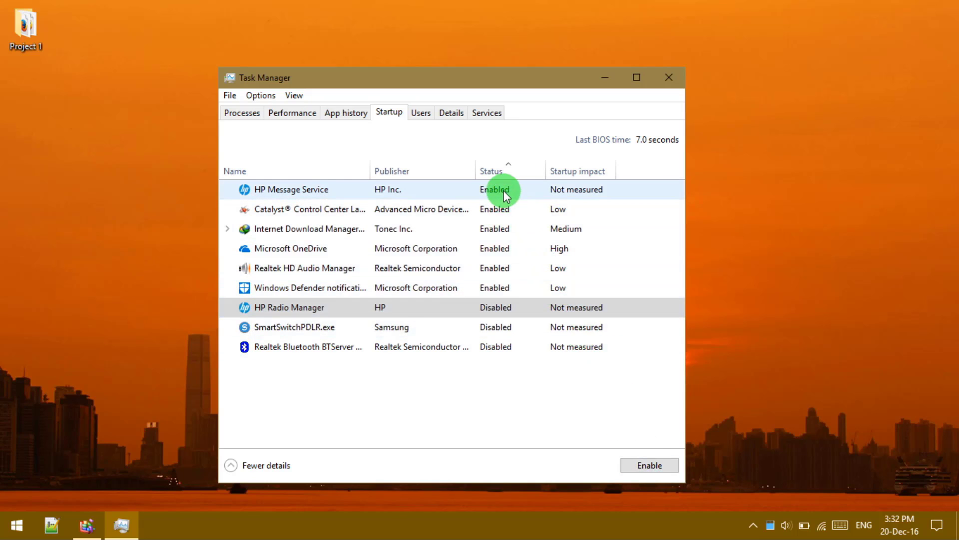
click(504, 190)
click(629, 459)
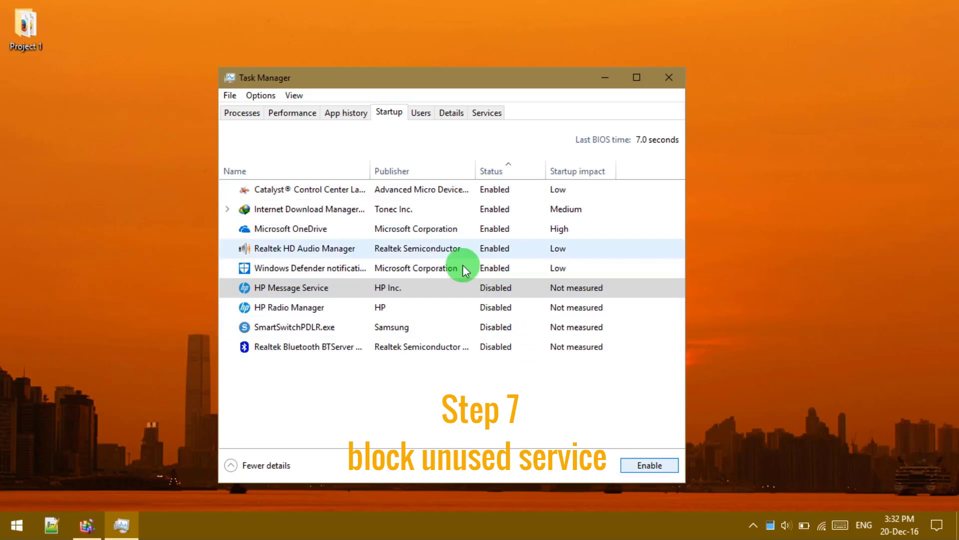
click(683, 80)
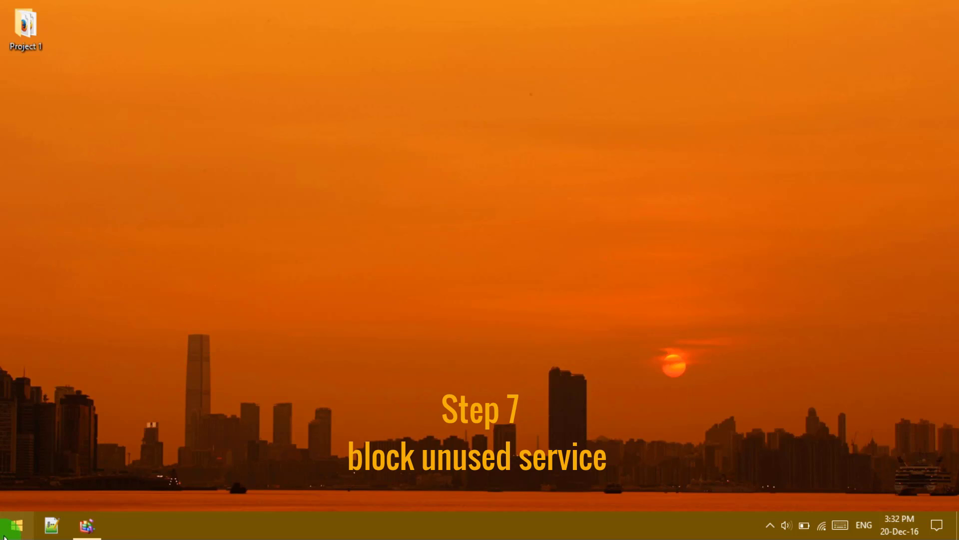
- Launch System Configuration by running msconfig and hide all Microsoft services in its services list
right_click(15, 524)
click(31, 472)
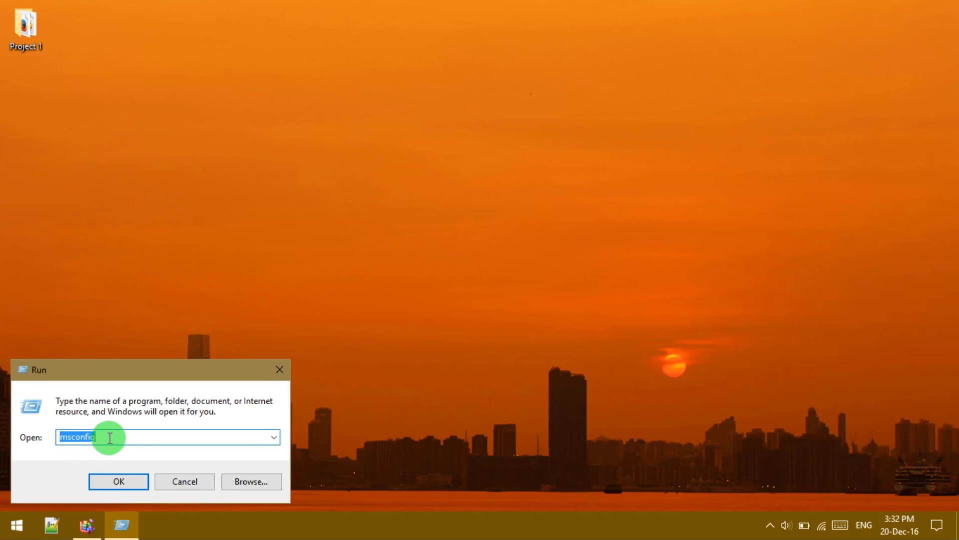
click(64, 436)
key(ctrl+a)
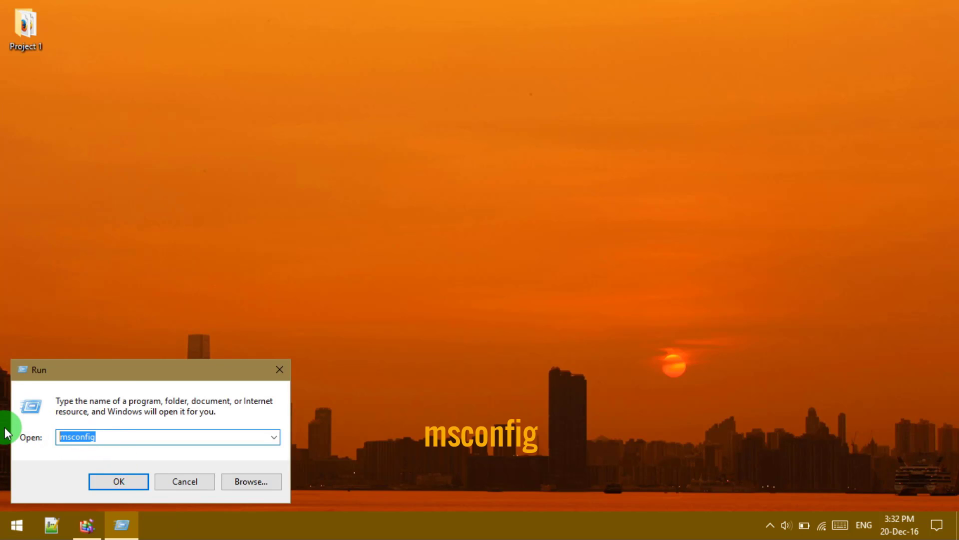
text(msconfig)
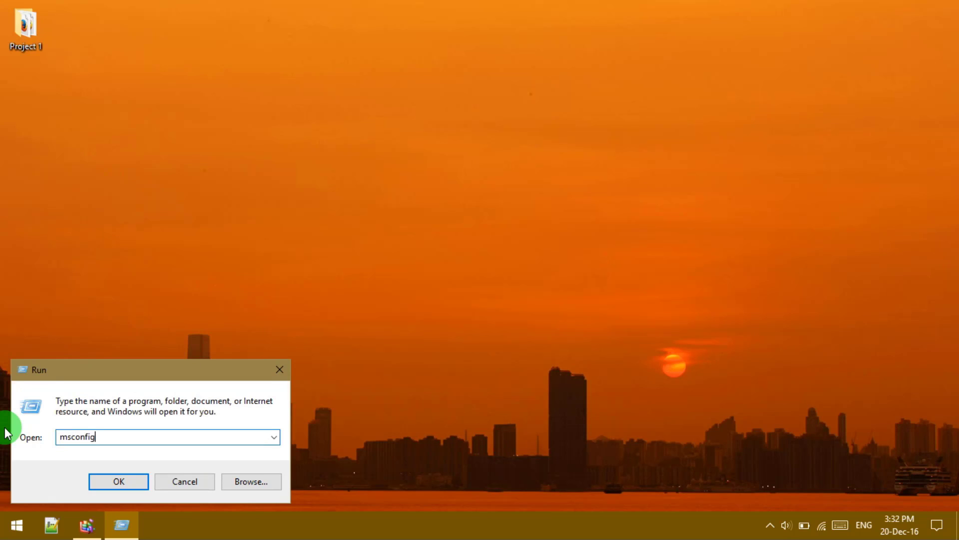
key(Return)
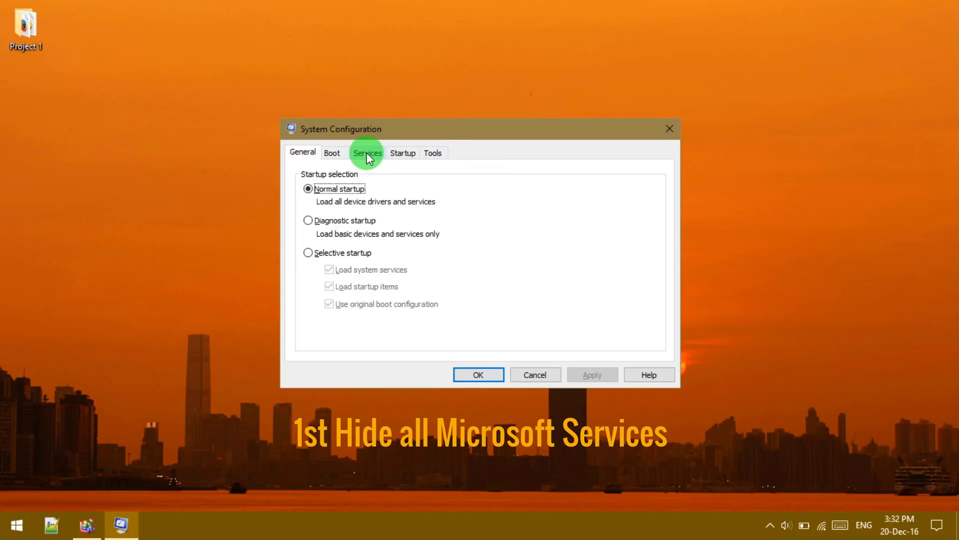
click(366, 151)
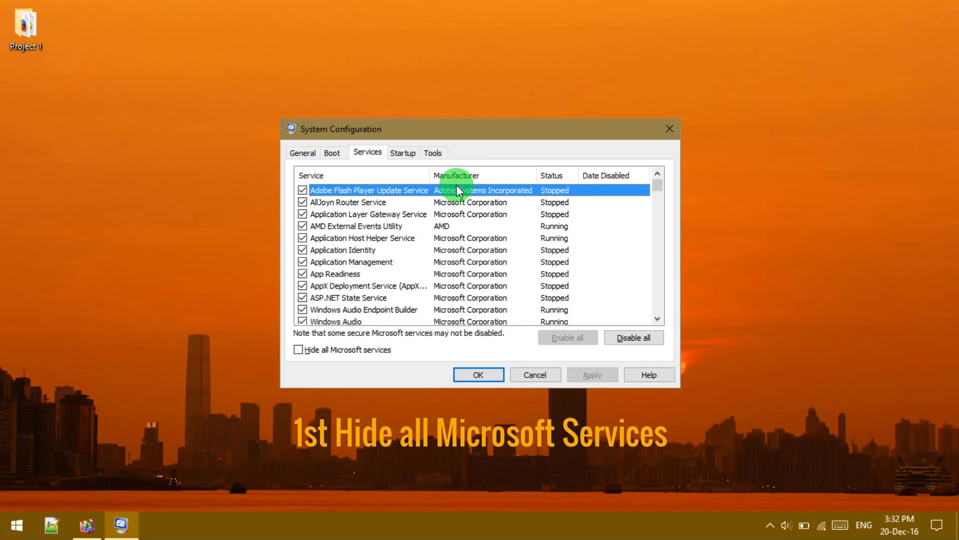
click(299, 350)
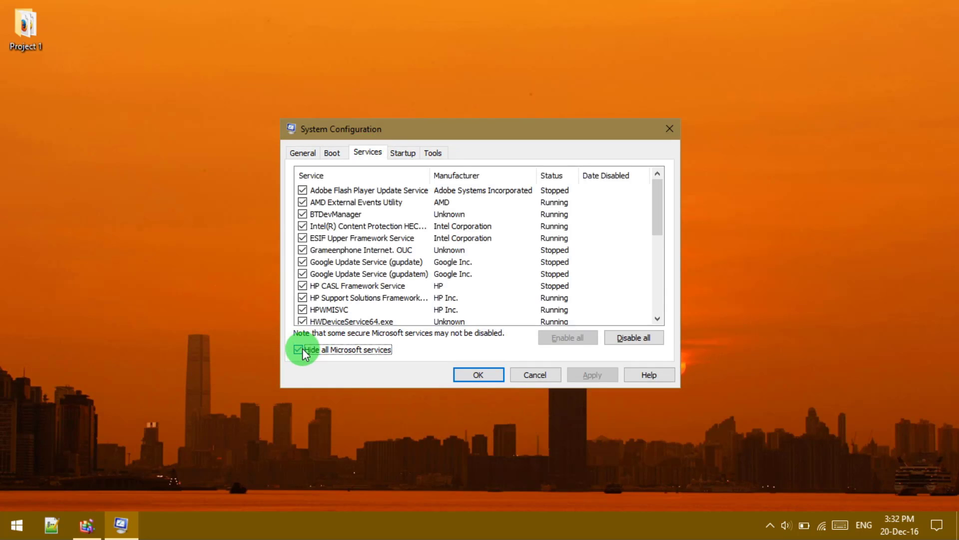
- Review the remaining non-Microsoft services and disable Grameenphone Internet. OUC and Google Update Service (gupdate)
scroll(388, 278, down, 5)
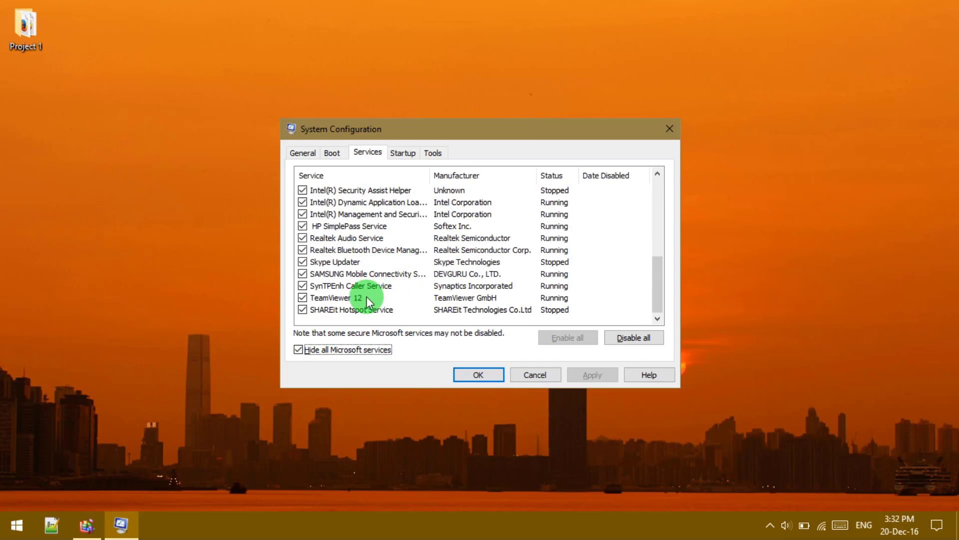
click(356, 310)
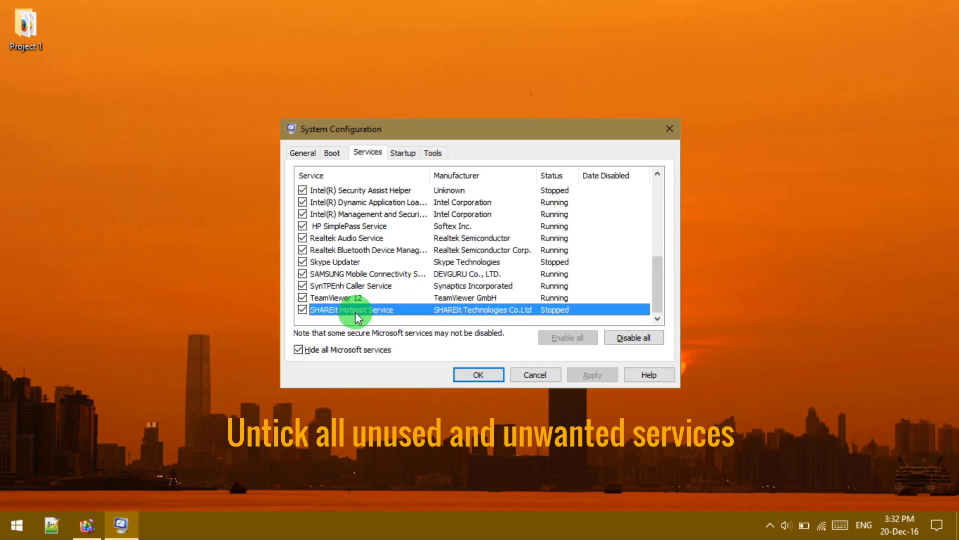
click(335, 298)
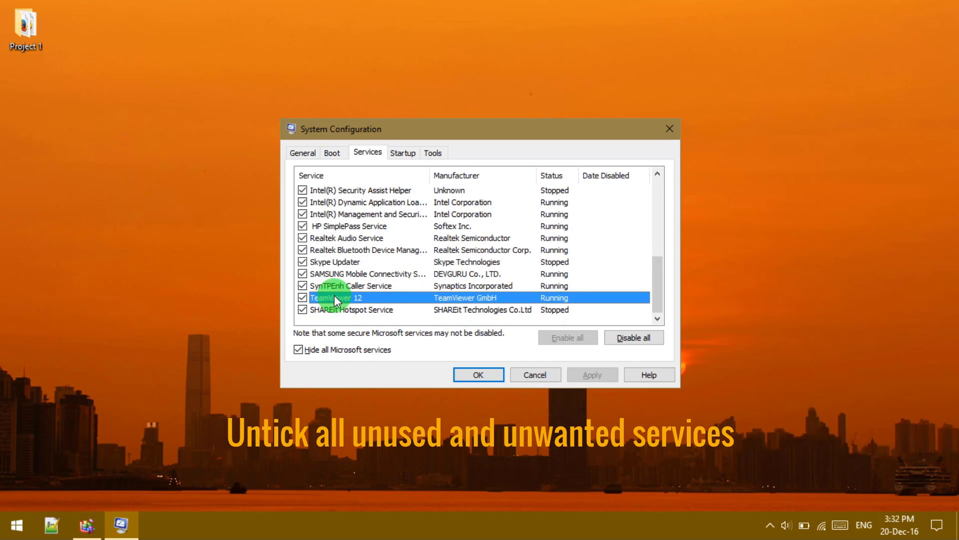
click(325, 262)
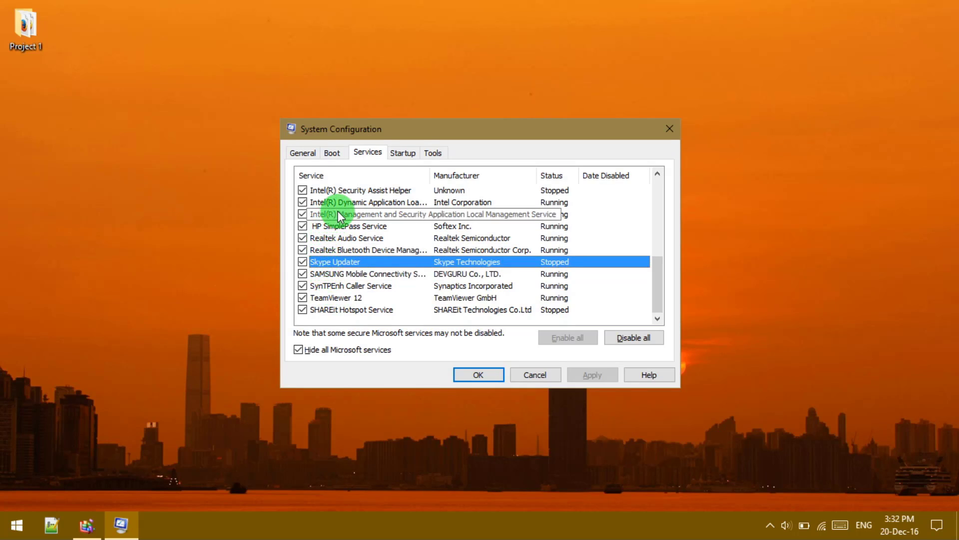
scroll(338, 212, up, 3)
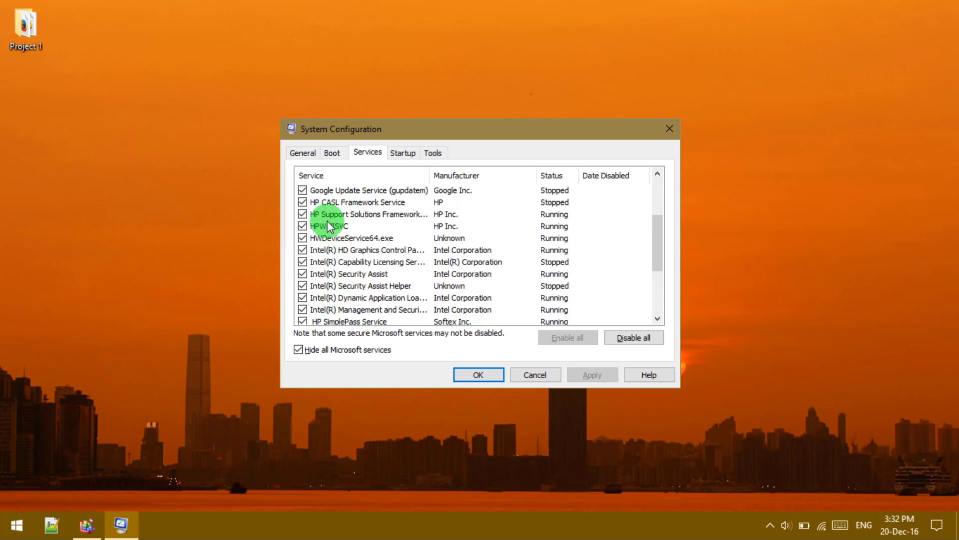
scroll(328, 221, up, 2)
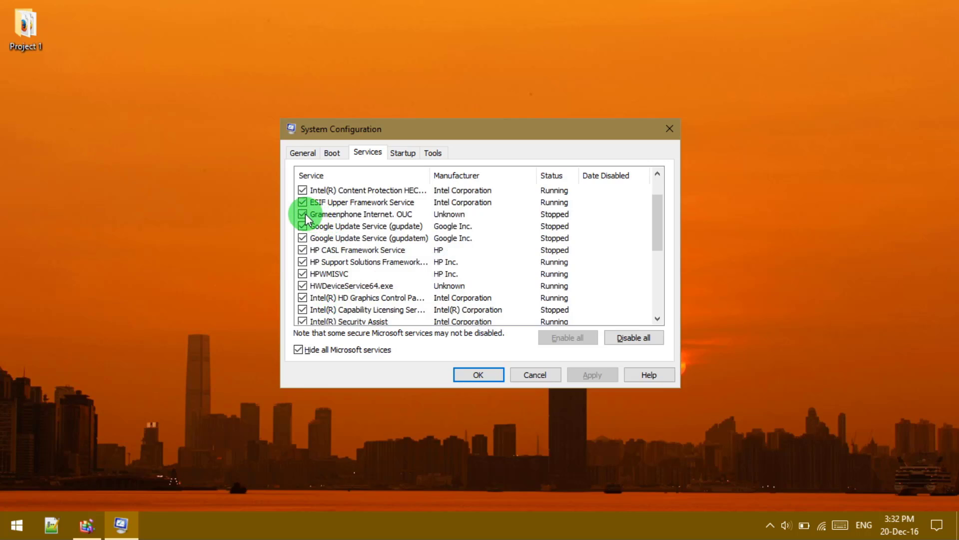
click(304, 214)
click(303, 226)
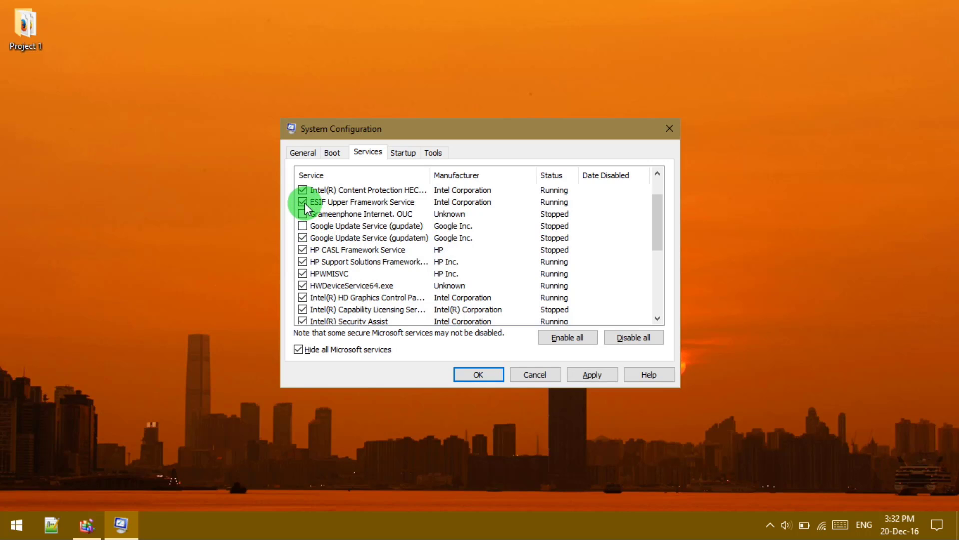
- Disable the Skype Updater, TeamViewer 12 and SHAREit Hotspot Service entries near the end of the services list
scroll(306, 207, up, 1)
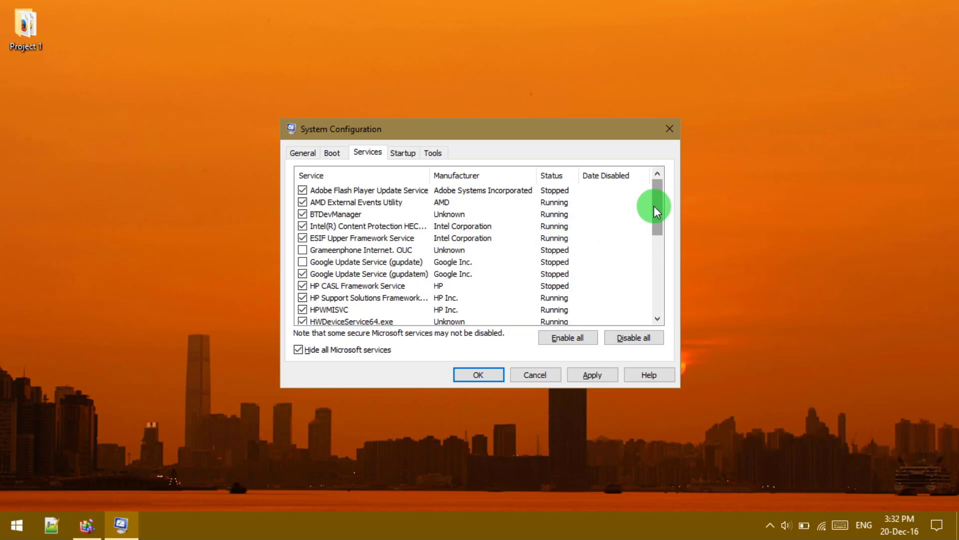
drag(655, 206, 662, 311)
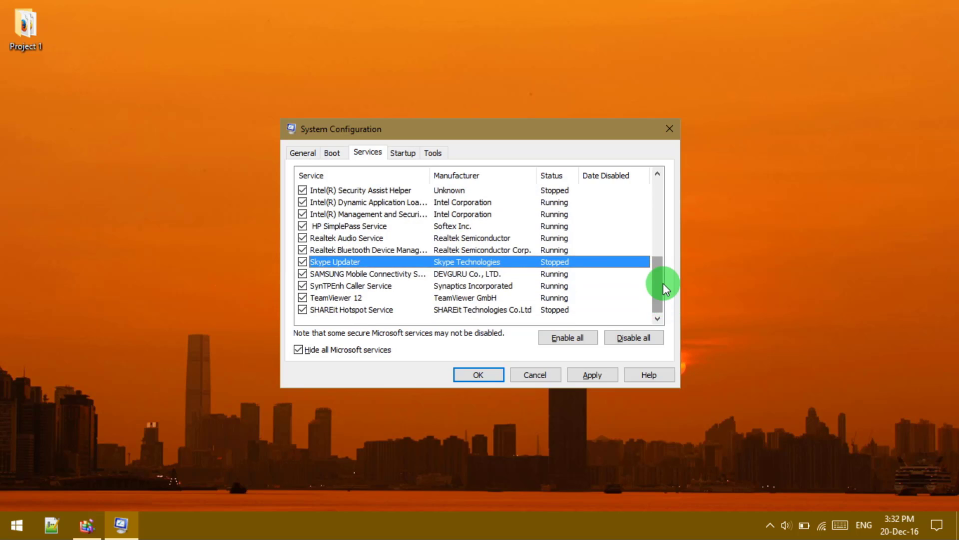
click(302, 298)
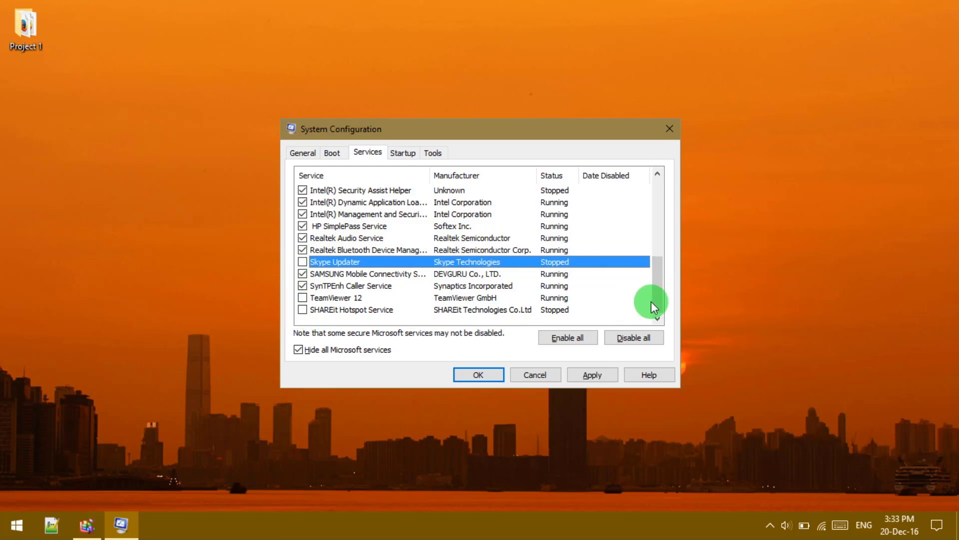
- Disable Google Update Service (gupdatem) and the SAMSUNG Mobile Connectivity service, and apply and confirm the service changes
drag(656, 301, 661, 239)
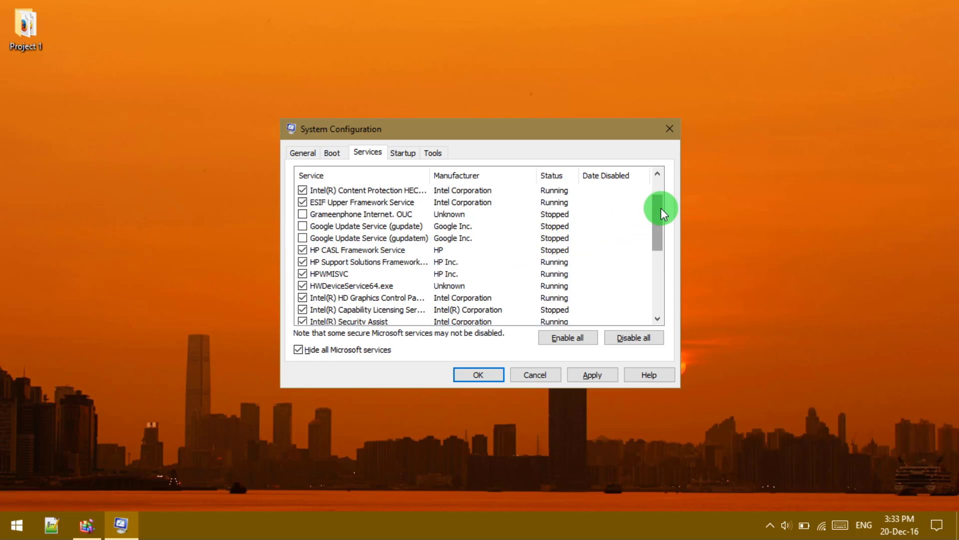
drag(661, 208, 667, 328)
click(302, 274)
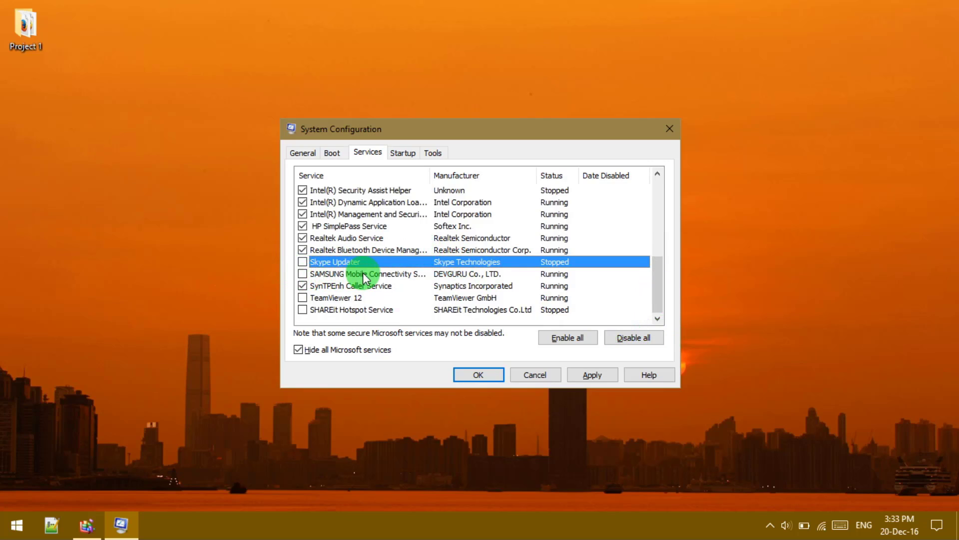
click(599, 376)
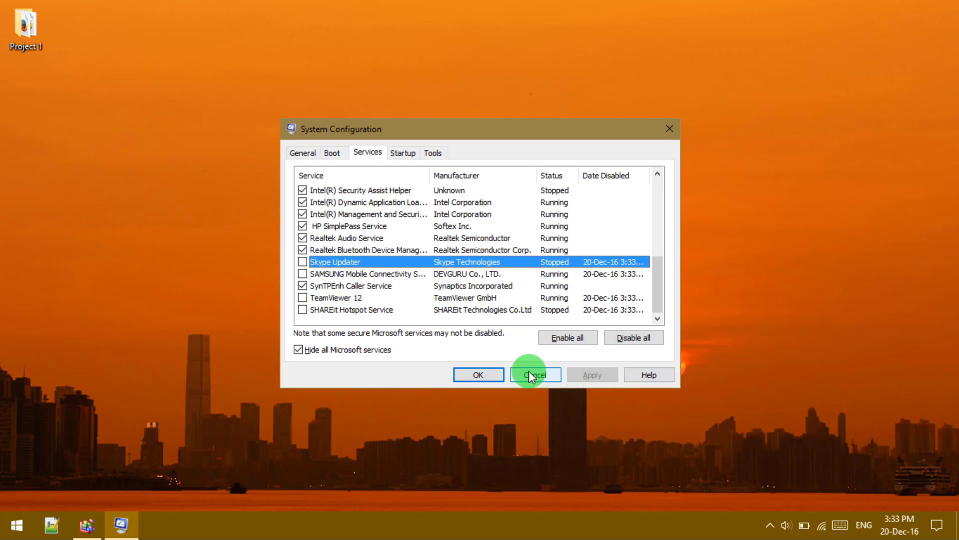
click(493, 375)
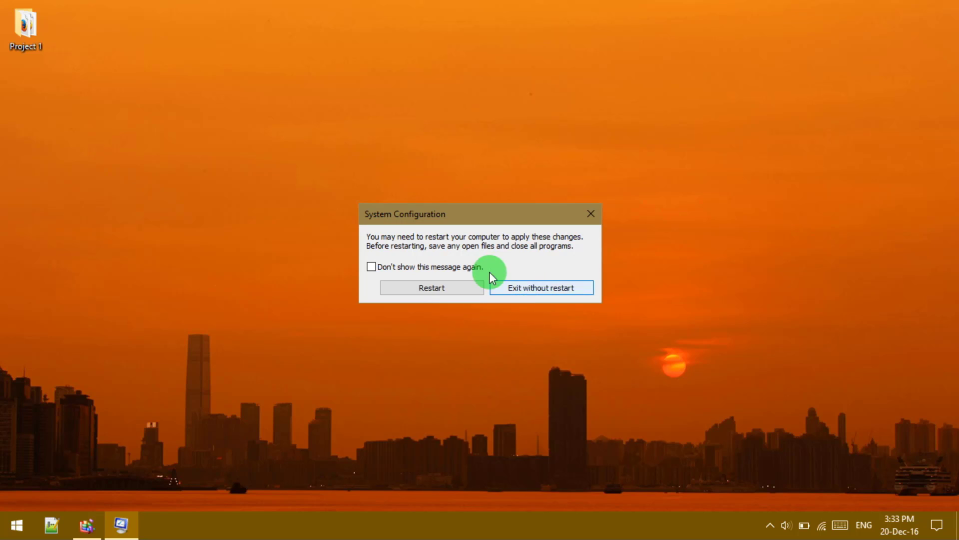
- Set the System Configuration restart message not to show again and exit without restarting
click(453, 268)
click(523, 287)
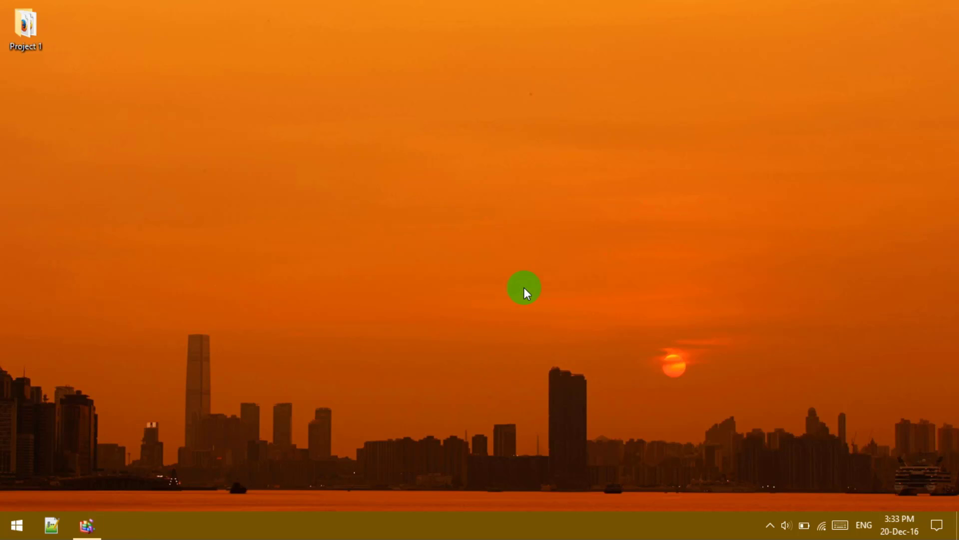
click(94, 523)
right_click(11, 524)
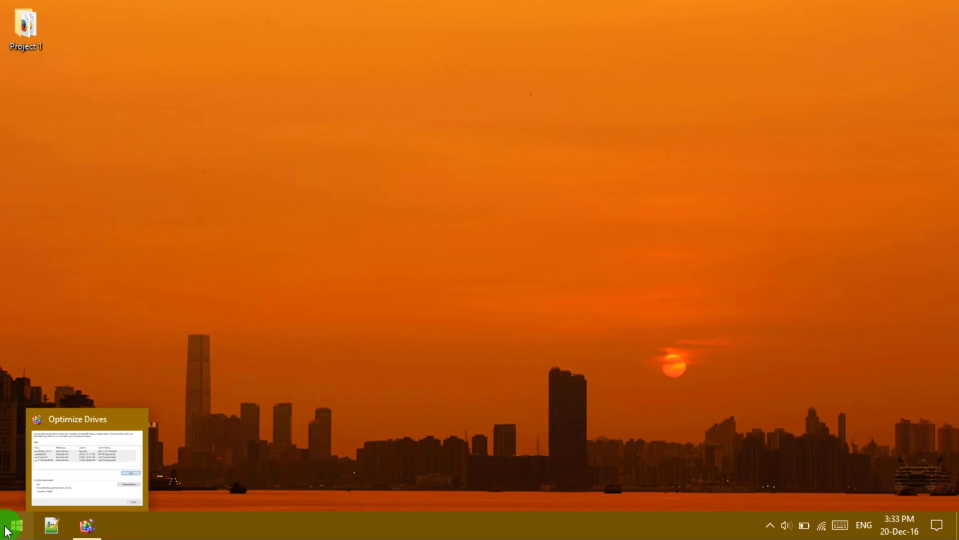
click(385, 366)
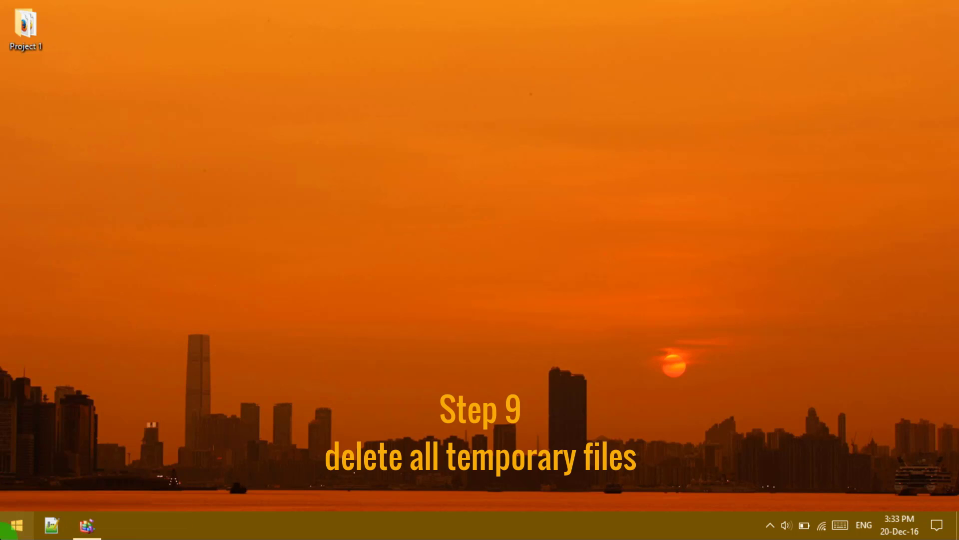
- Open the Windows Prefetch folder by running prefetch and grant permission to access it
right_click(11, 524)
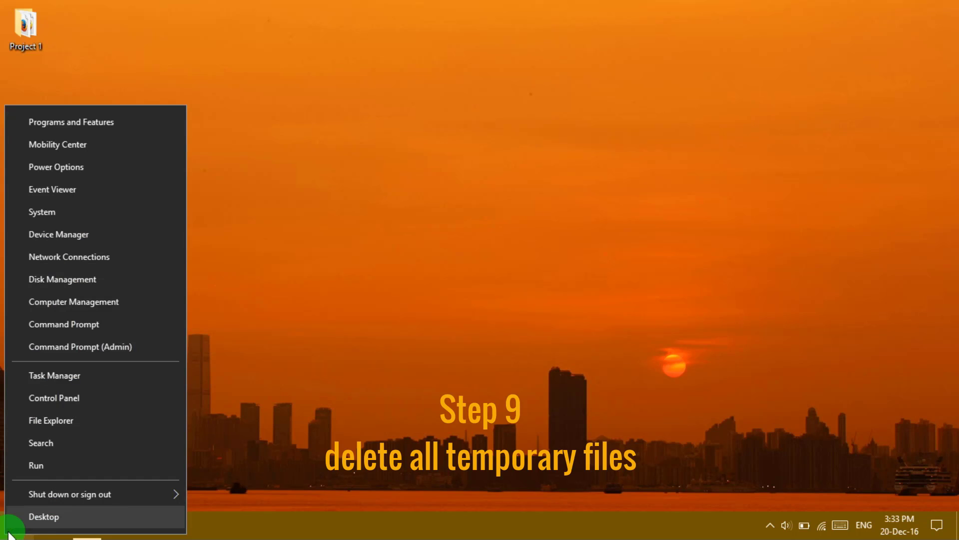
click(43, 465)
text(pr)
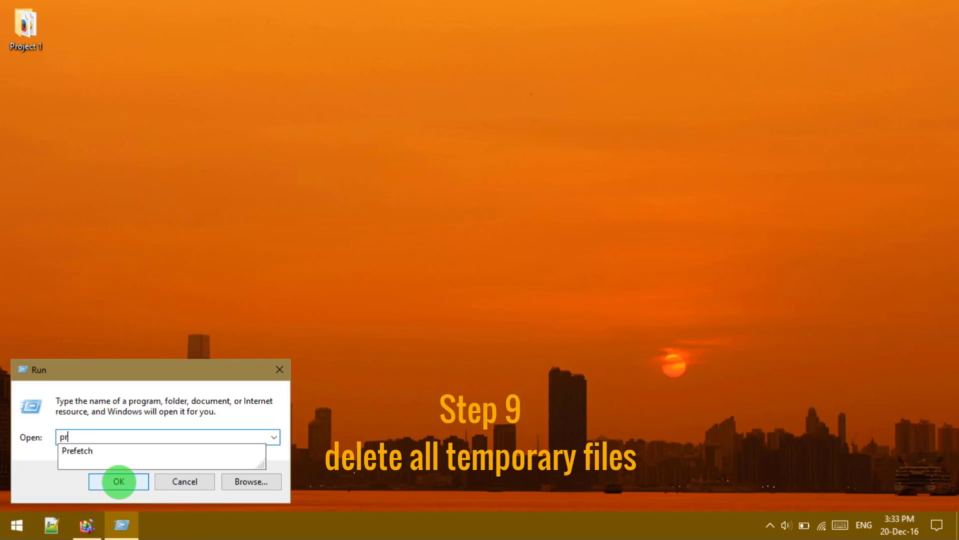
text(efetch)
click(119, 482)
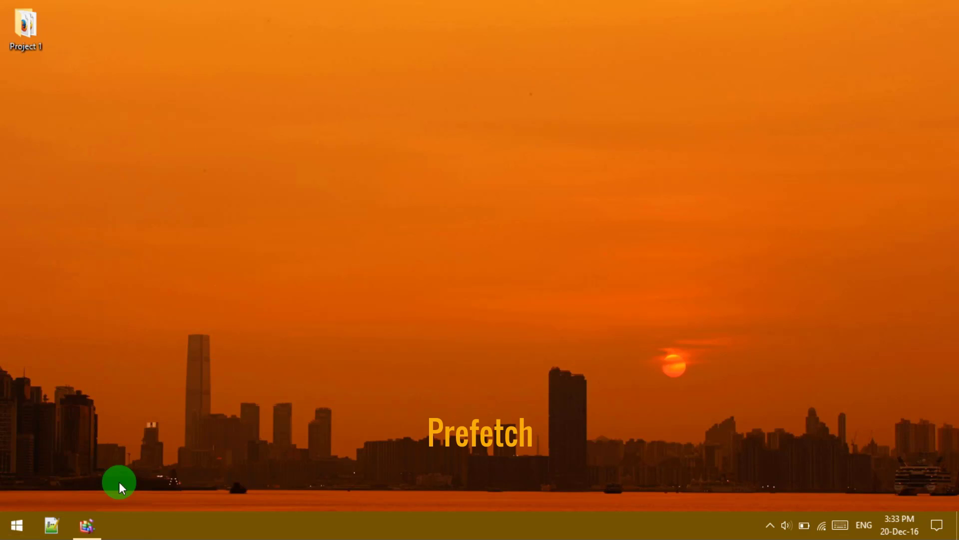
click(496, 283)
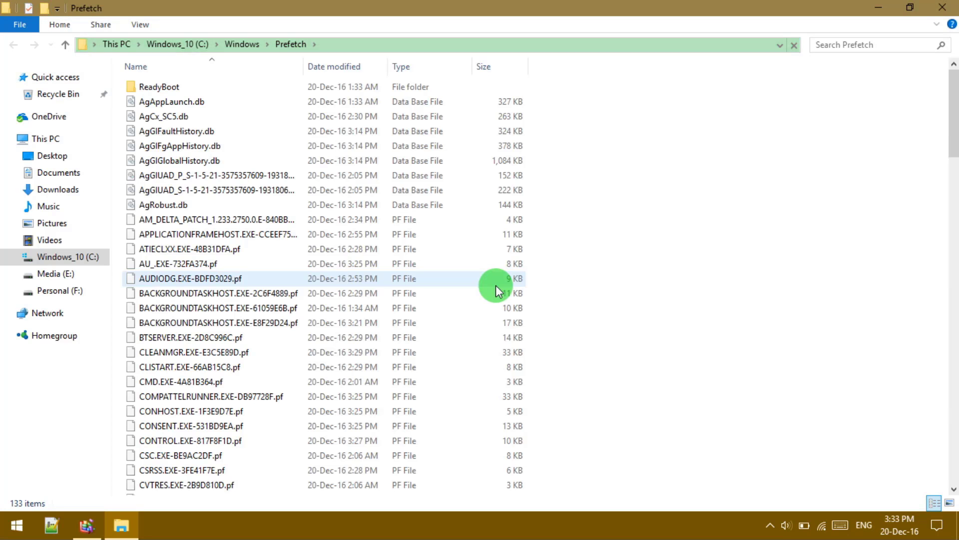
- Delete everything in the Prefetch folder, skipping all files in use, and close the folder window
click(468, 278)
key(ctrl+a)
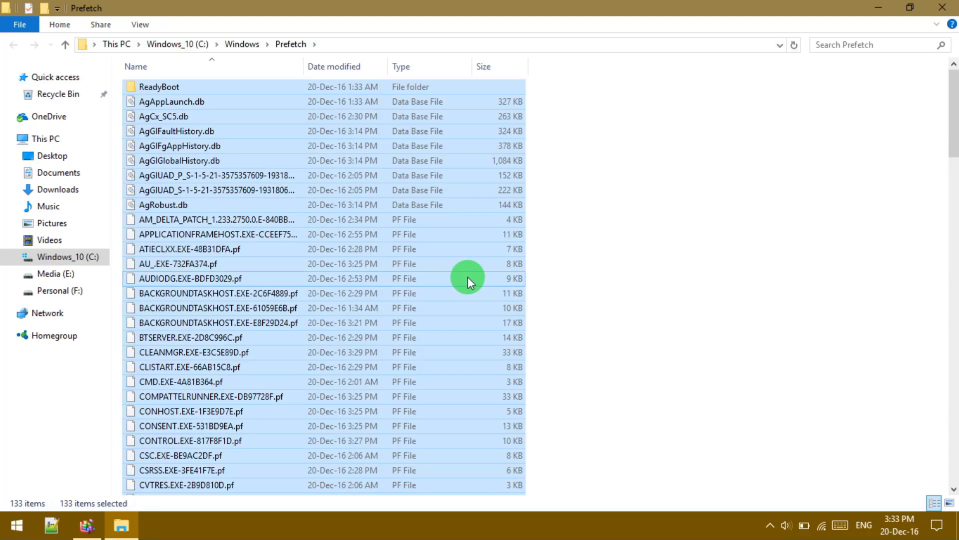
key(Delete)
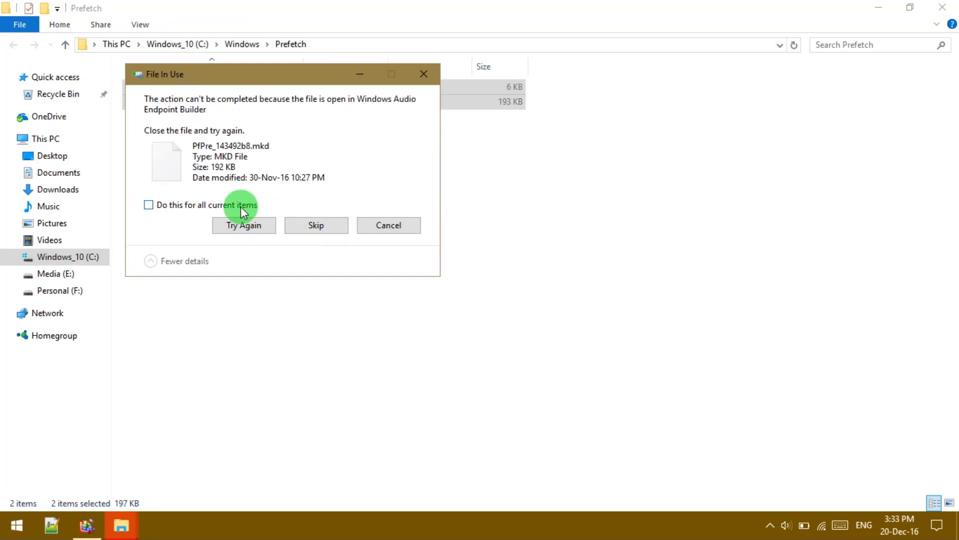
click(240, 206)
click(295, 224)
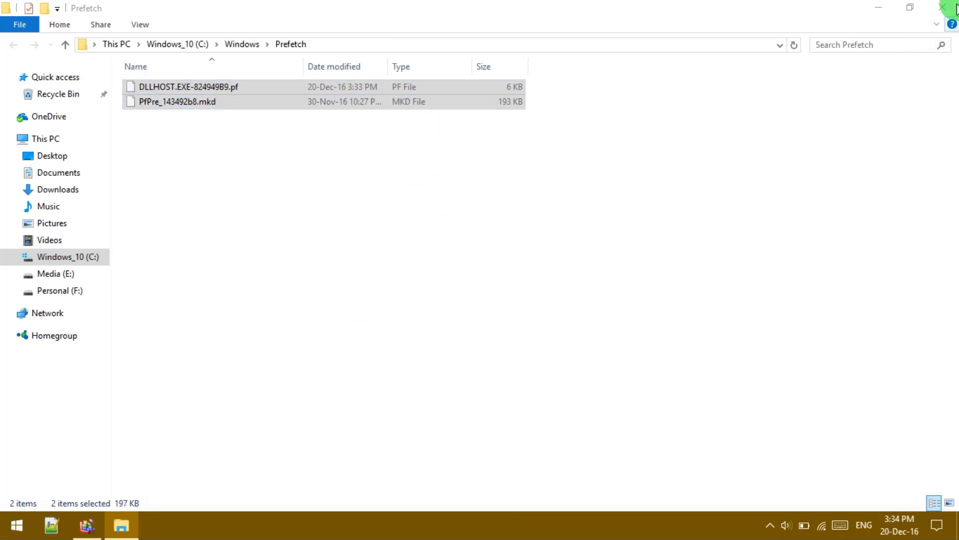
click(942, 7)
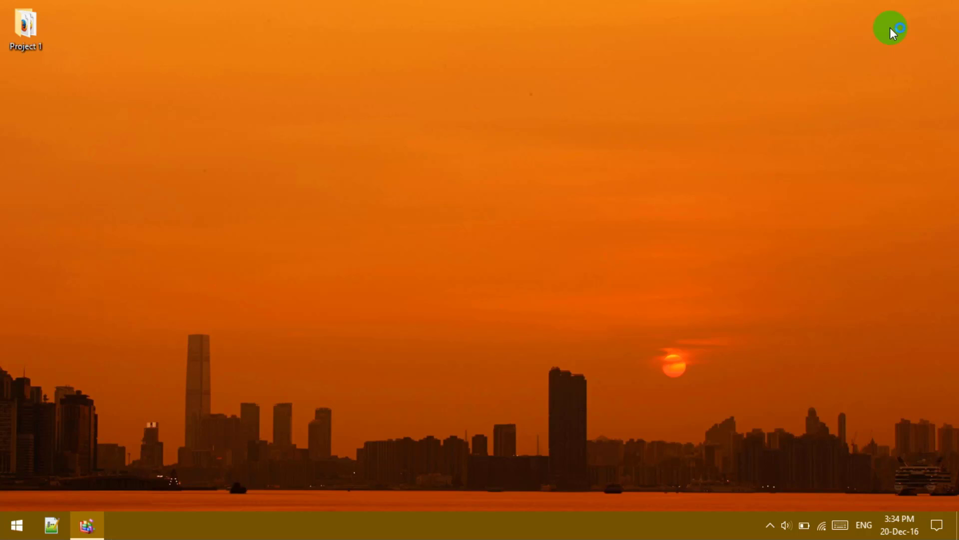
- Open the Recent folder by running Recent, closing the browser window that was launched by mistake
right_click(16, 525)
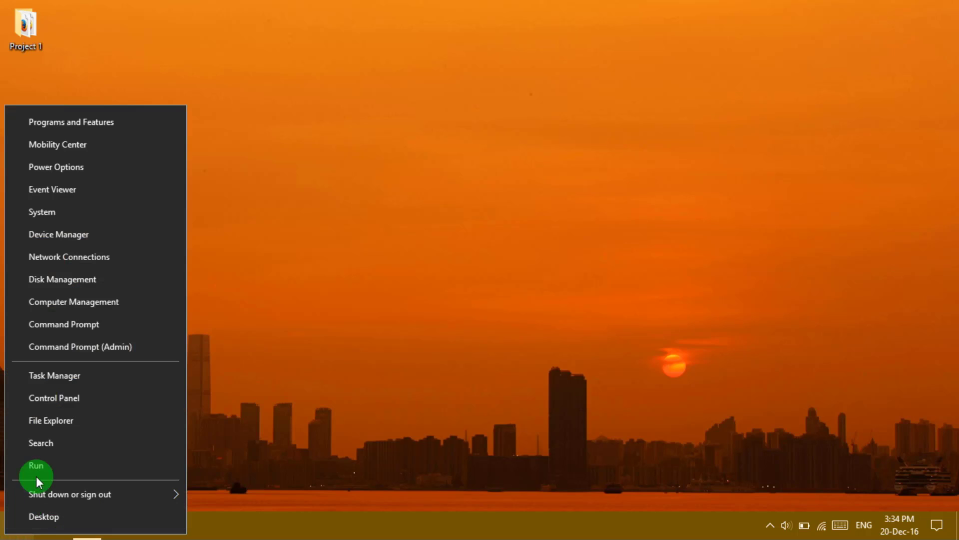
click(37, 461)
click(119, 480)
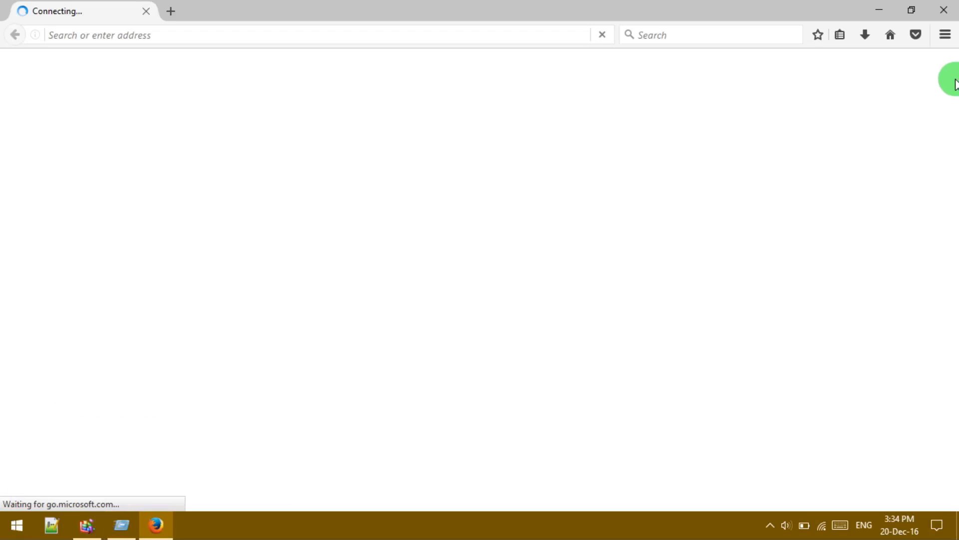
click(945, 10)
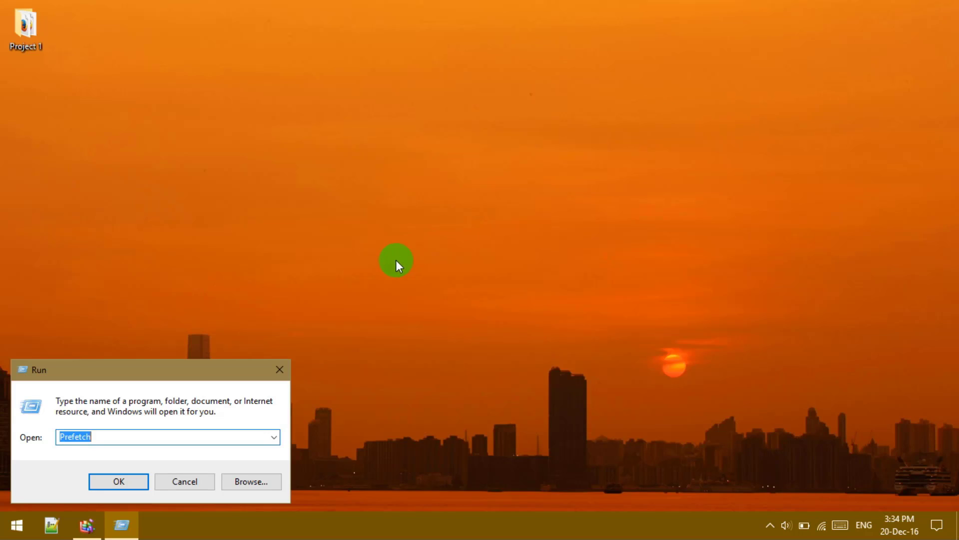
text(Recent)
key(Return)
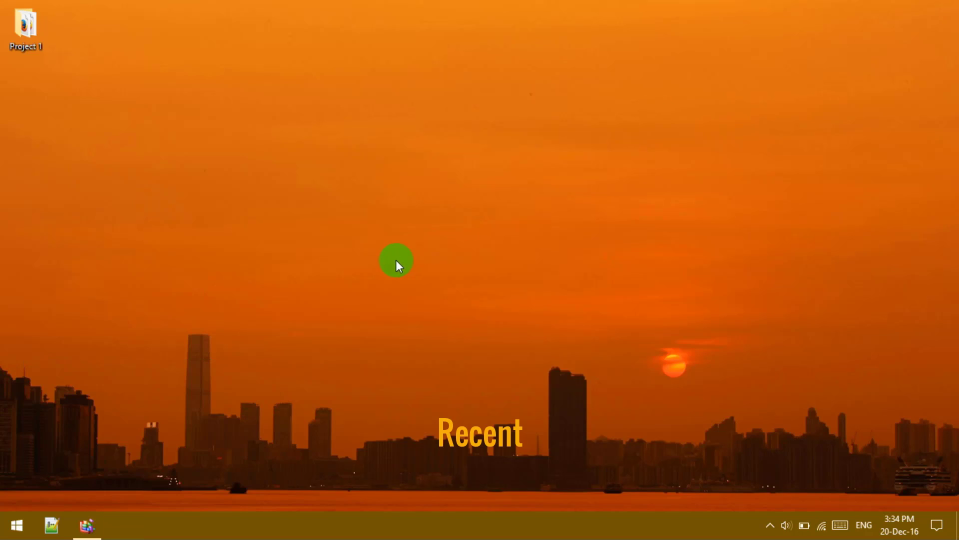
- Delete all the shortcuts in the Recent folder and close its window
key(ctrl+a)
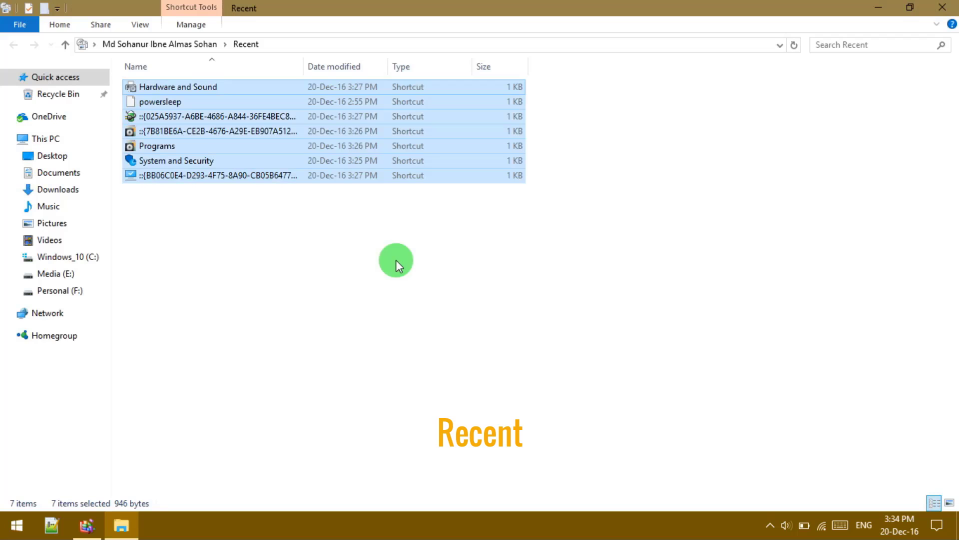
key(Delete)
click(943, 7)
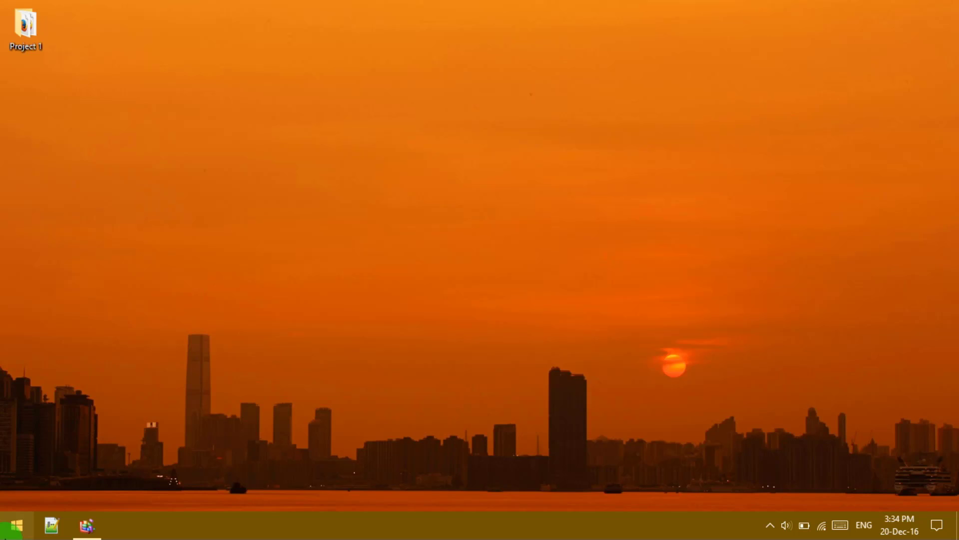
- Open the user's temporary files folder by running %Temp%
right_click(11, 529)
click(22, 475)
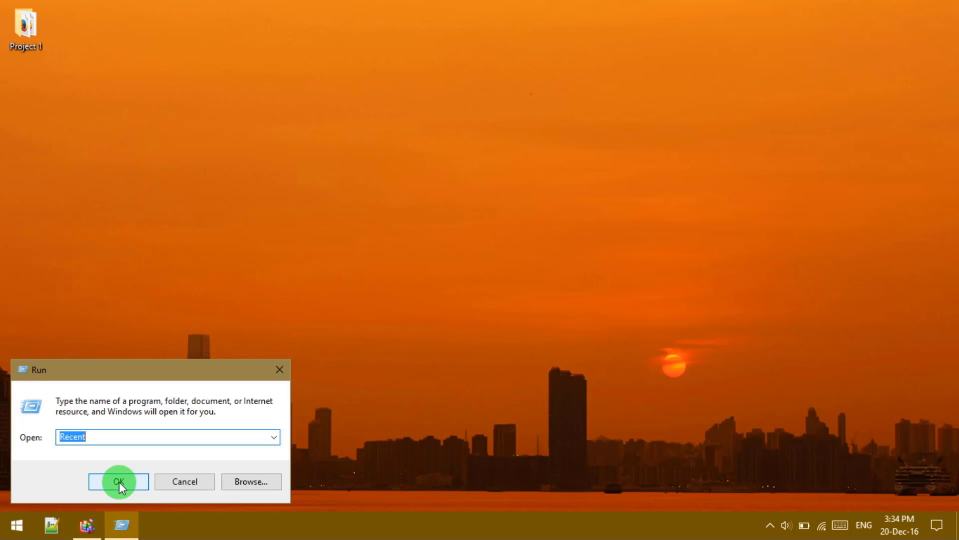
text(%Te)
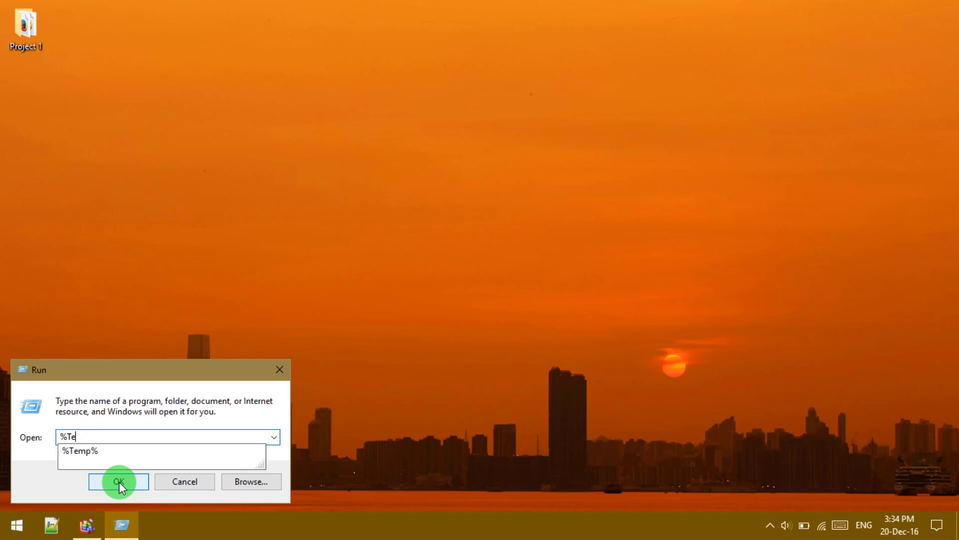
text(mp%)
click(119, 483)
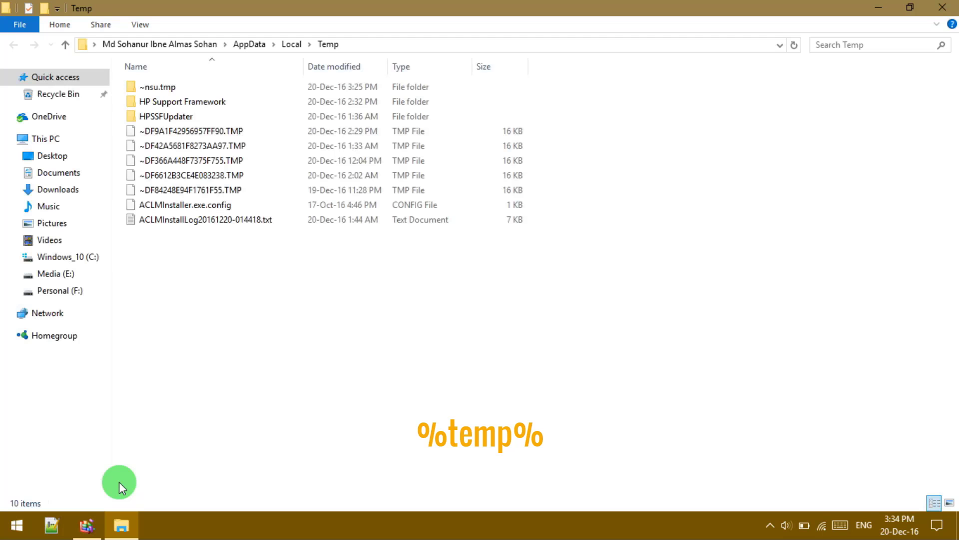
- Delete everything in the user's Temp folder, skipping all items in use, and close the folder window
key(ctrl+a)
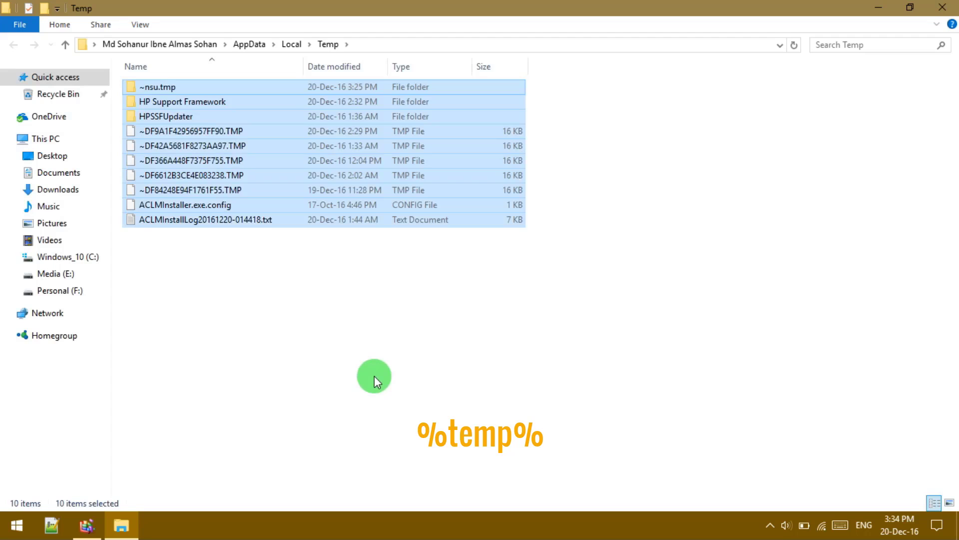
key(Delete)
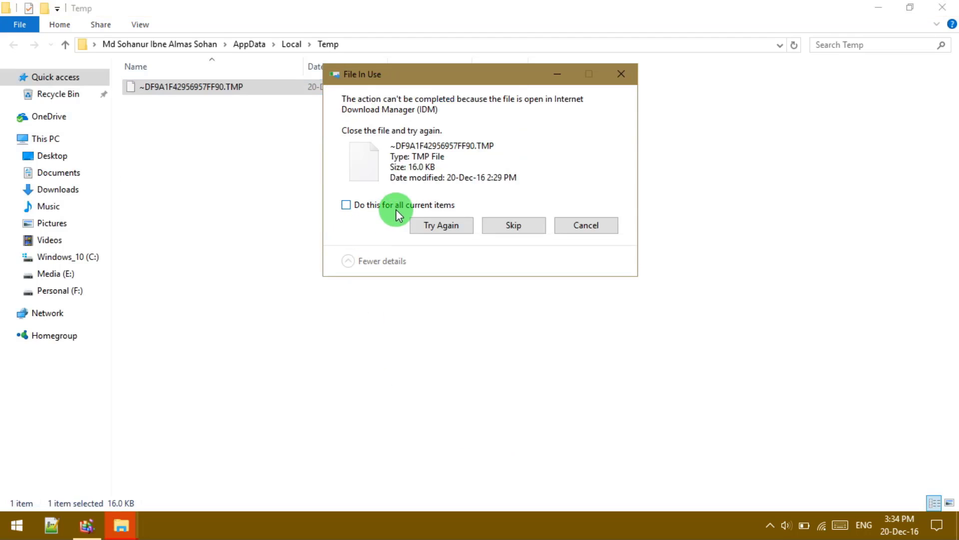
click(395, 209)
click(496, 223)
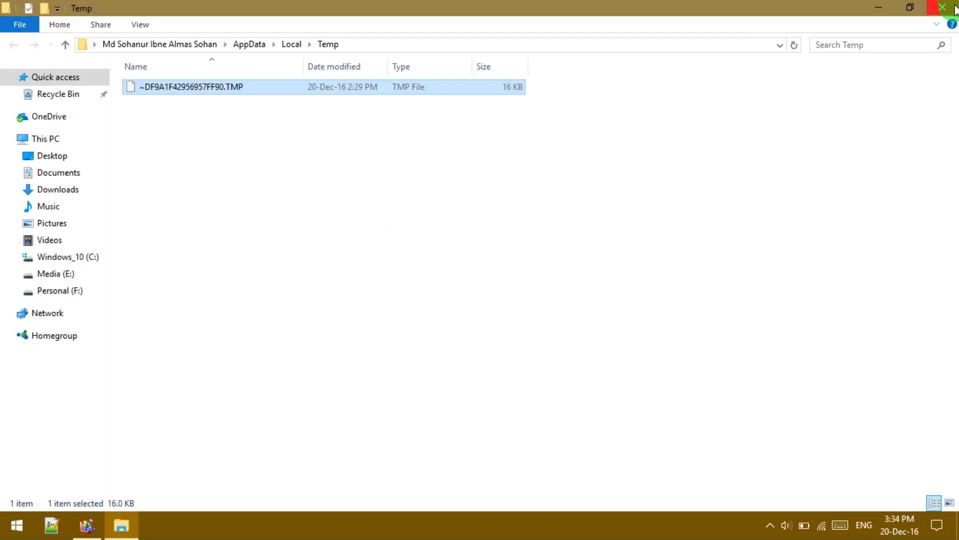
click(942, 7)
- Open the Windows Temp folder on drive C by running Temp
click(13, 525)
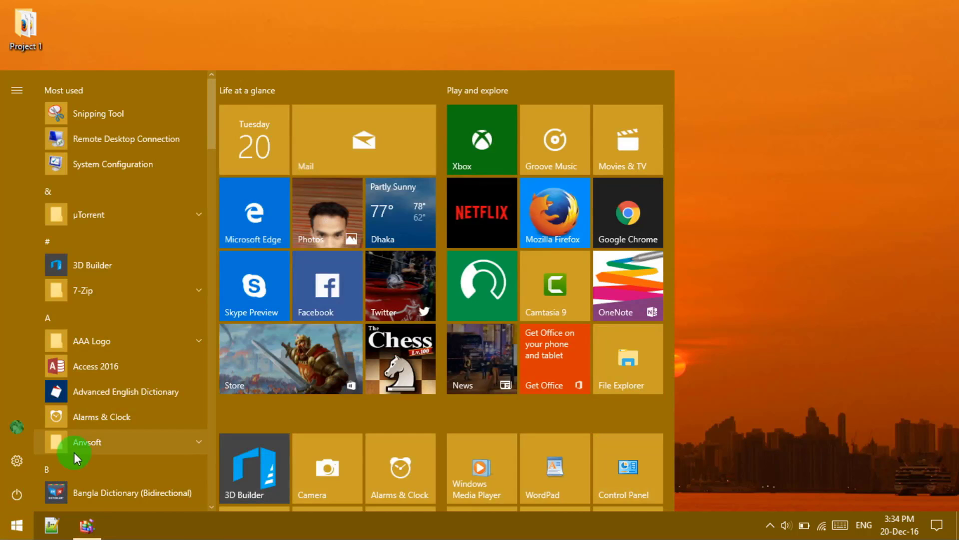
right_click(12, 525)
click(41, 460)
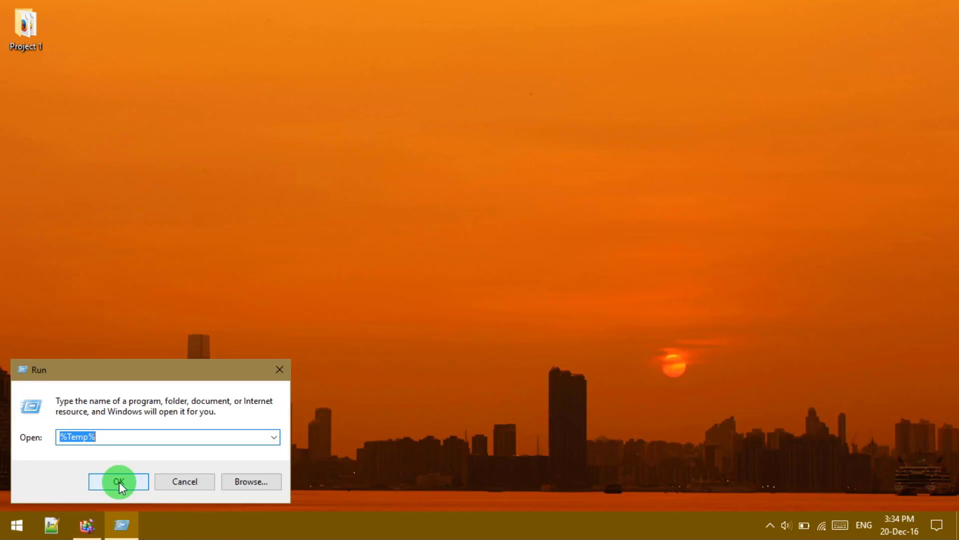
text(Temp)
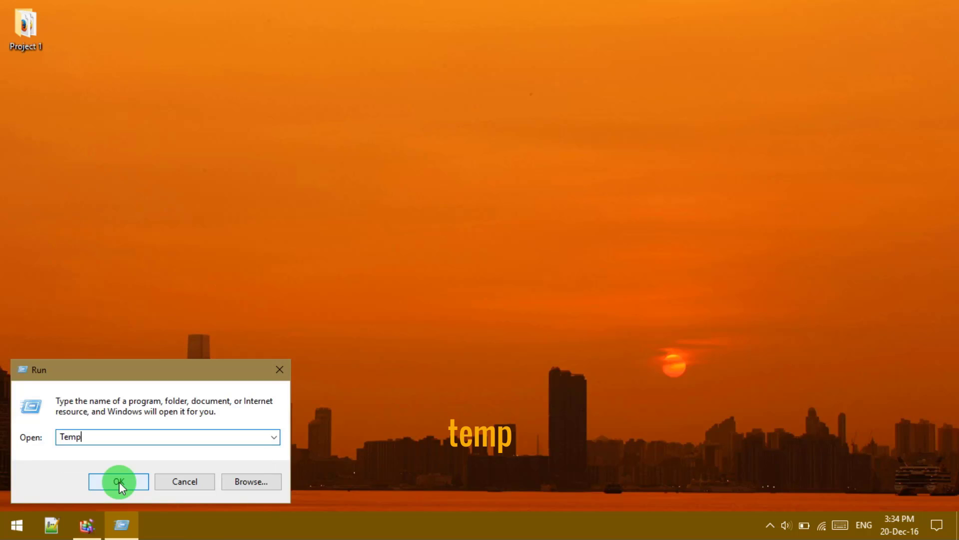
click(119, 482)
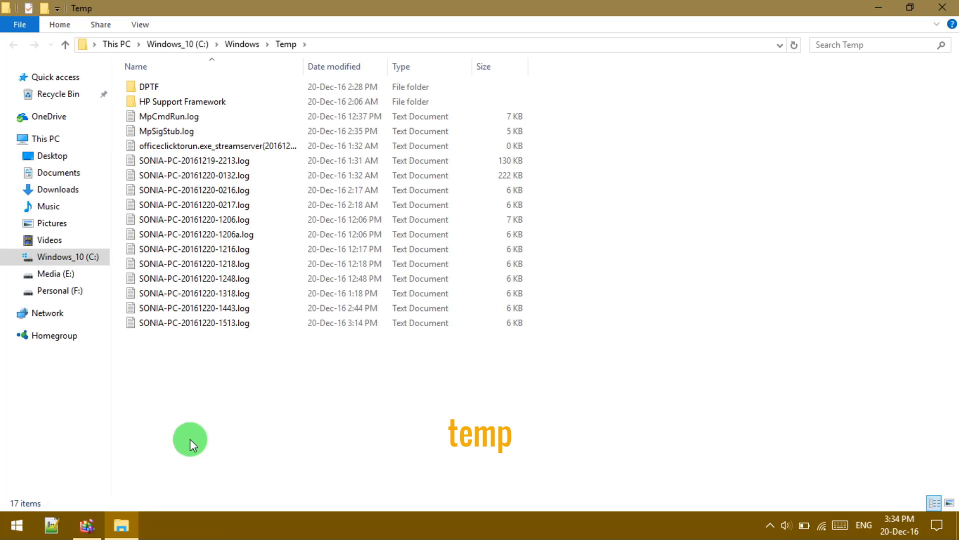
- Delete everything in the Windows Temp folder, skipping all items in use, and close the folder window
key(ctrl+a)
key(Delete)
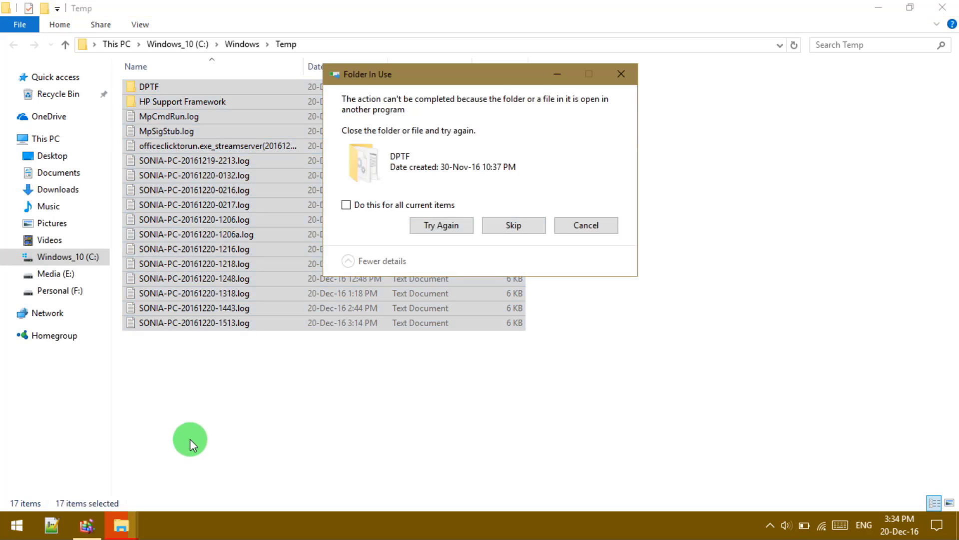
click(405, 206)
click(513, 224)
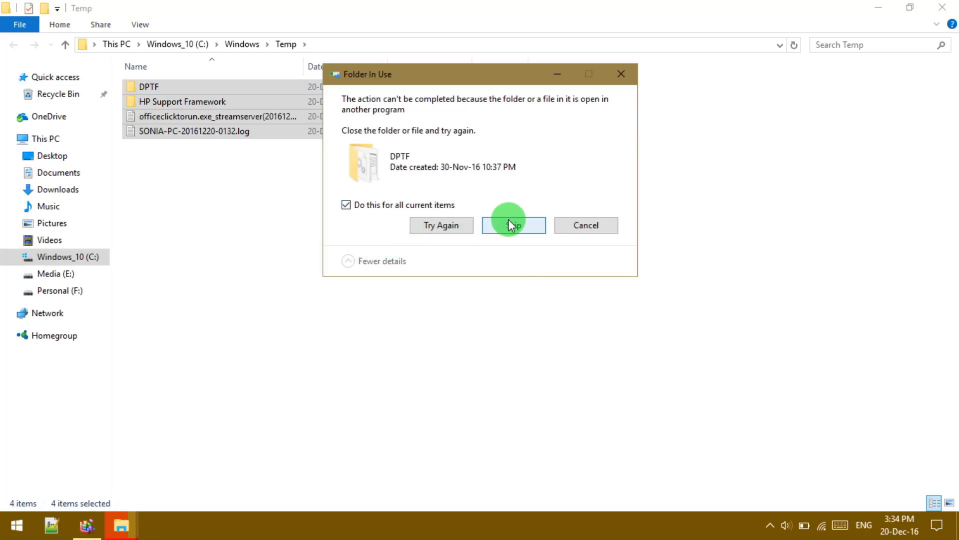
click(955, 8)
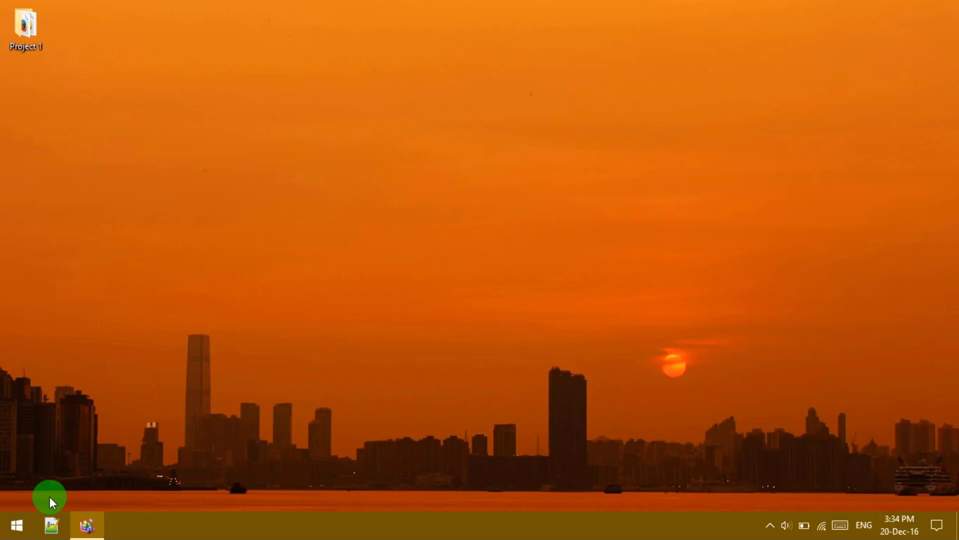
- Restore the minimized Optimize Drives window to close it, and open the Start menu
click(85, 523)
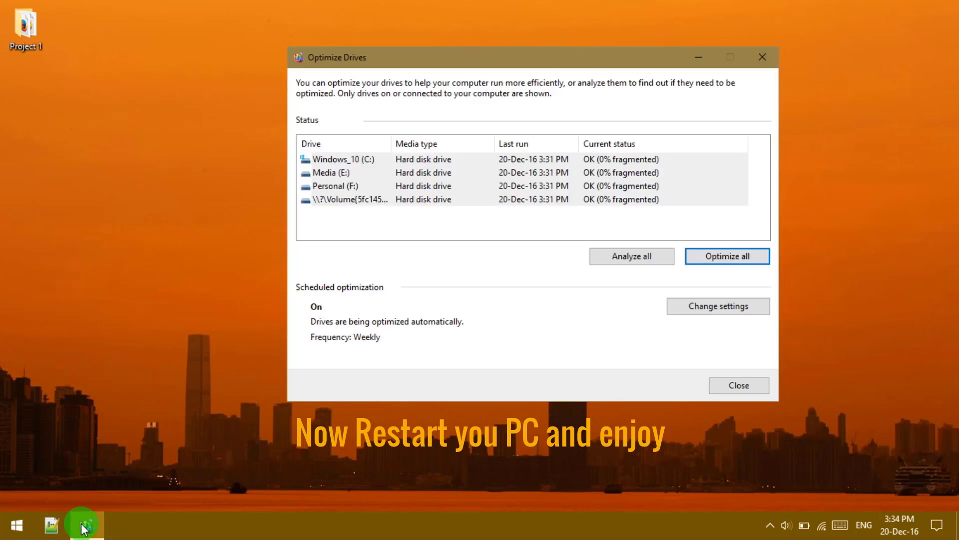
click(739, 381)
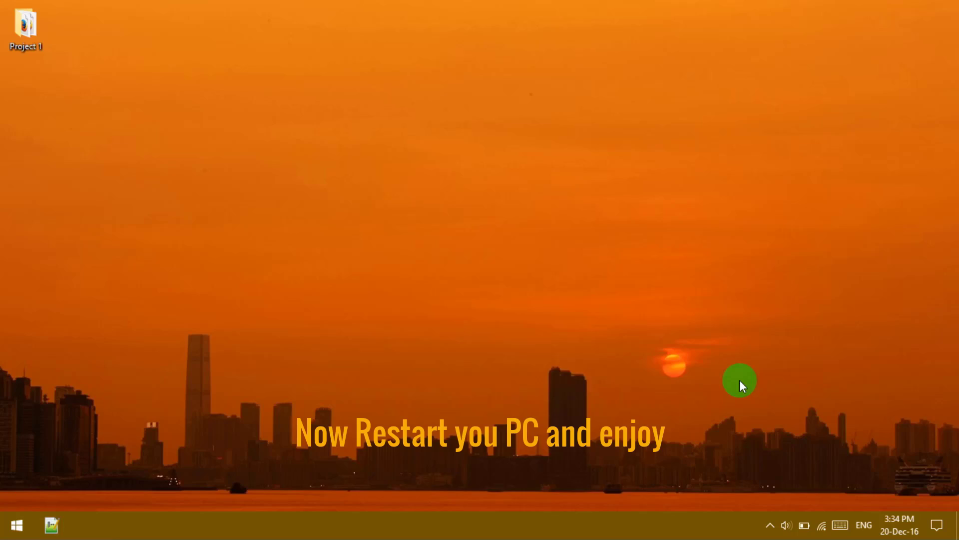
click(6, 534)
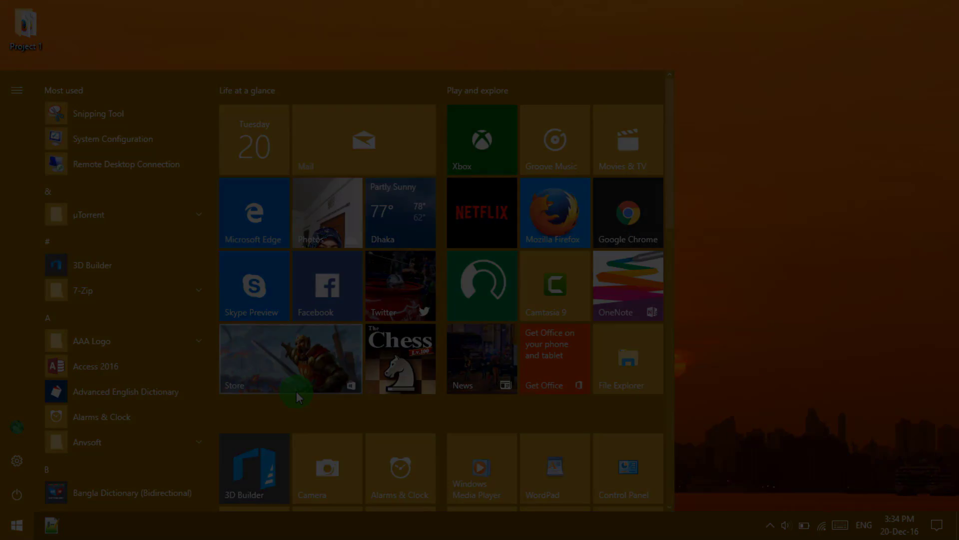